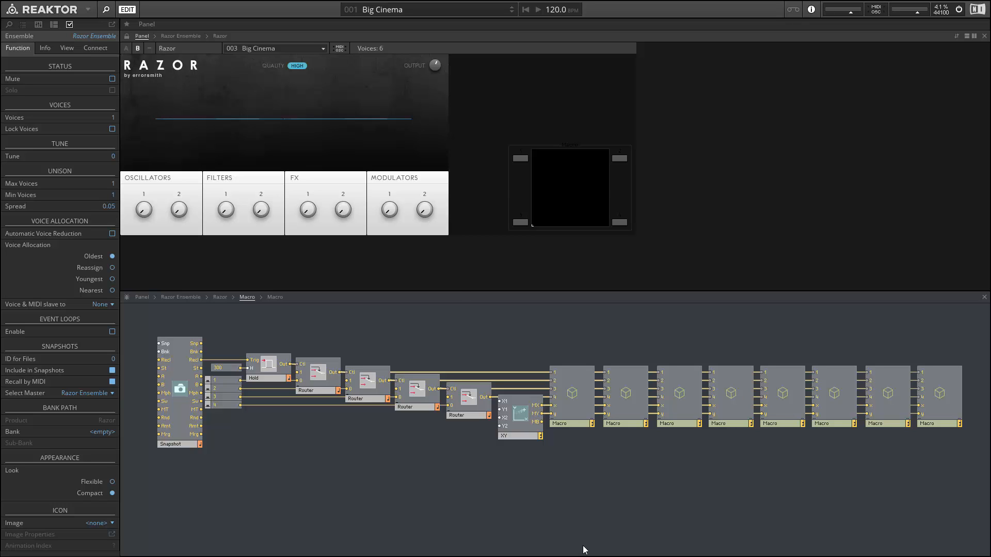
# Step: Delete the XY module that feeds the eight macros and show the enclosing macro's View properties
pyautogui.moveTo(520, 435)
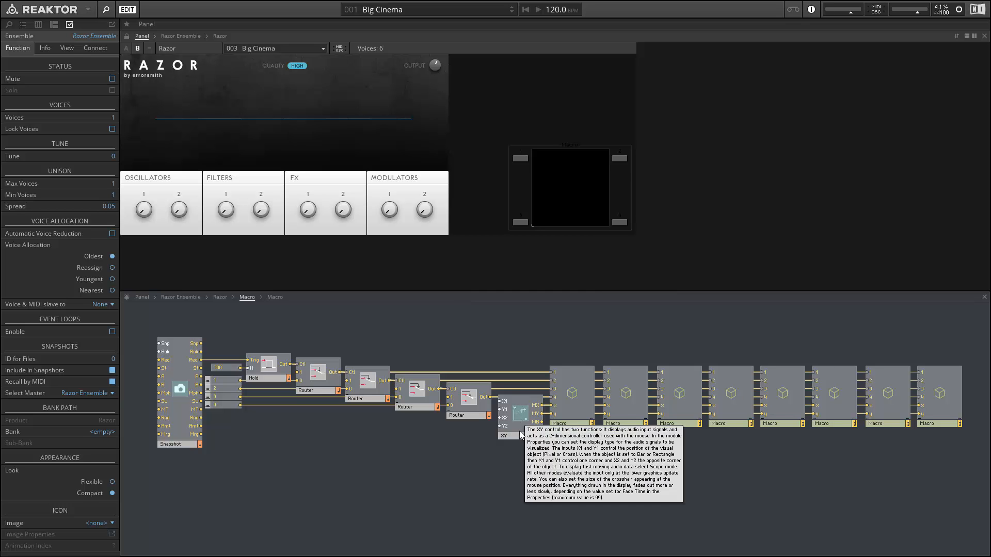
pyautogui.moveTo(516, 429)
pyautogui.mouseDown()
pyautogui.moveTo(501, 352)
pyautogui.moveTo(502, 424)
pyautogui.mouseUp()
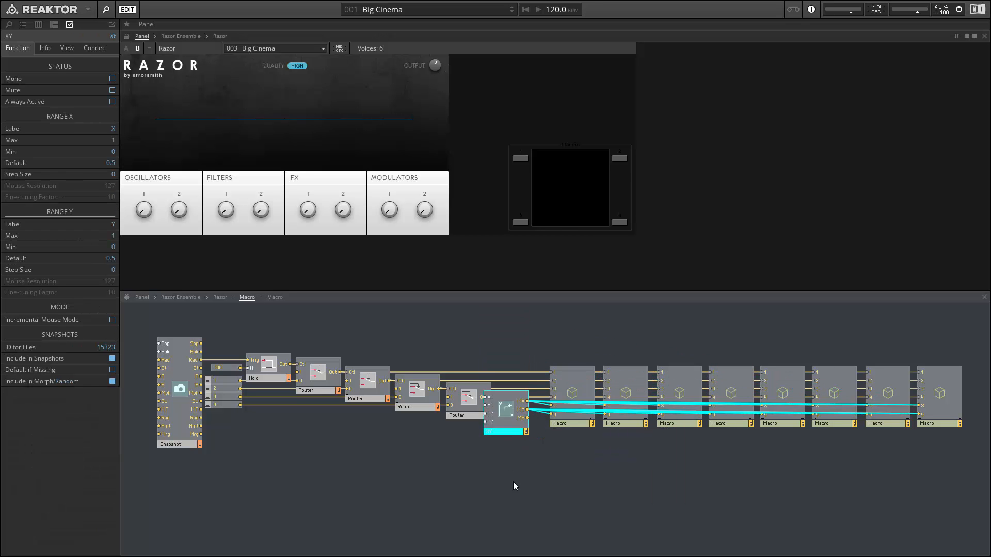
pyautogui.moveTo(514, 485)
pyautogui.mouseDown()
pyautogui.moveTo(512, 471)
pyautogui.moveTo(531, 481)
pyautogui.moveTo(519, 480)
pyautogui.mouseUp()
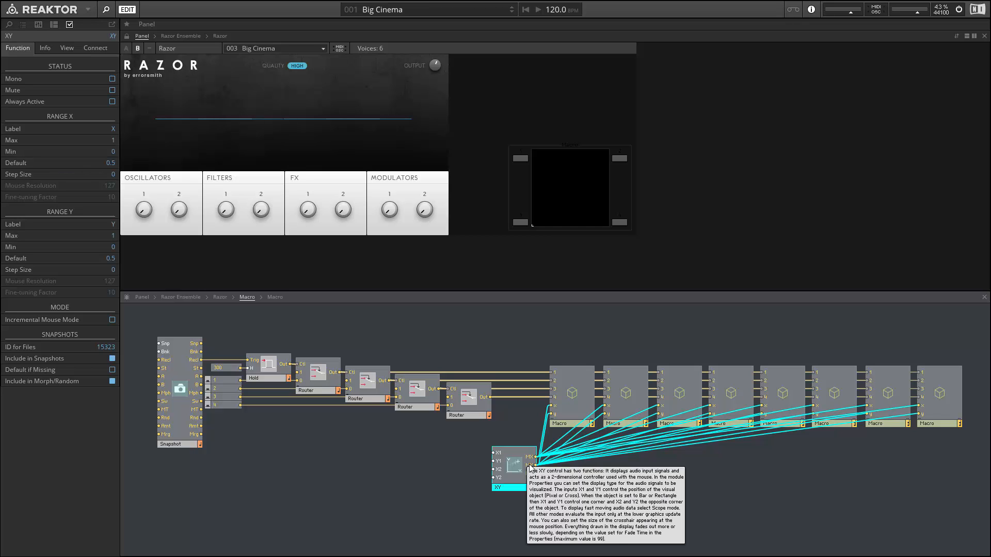
pyautogui.press('Delete')
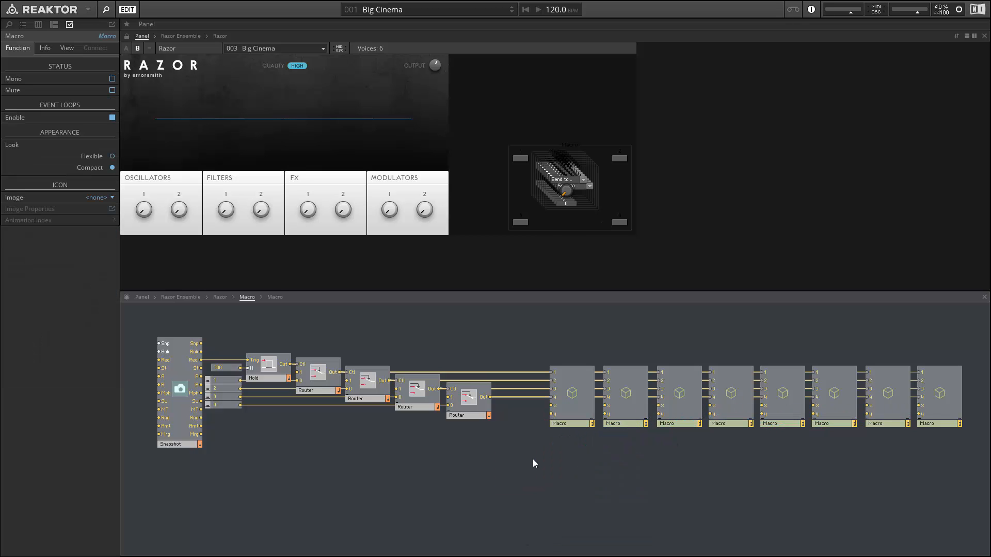
pyautogui.click(61, 45)
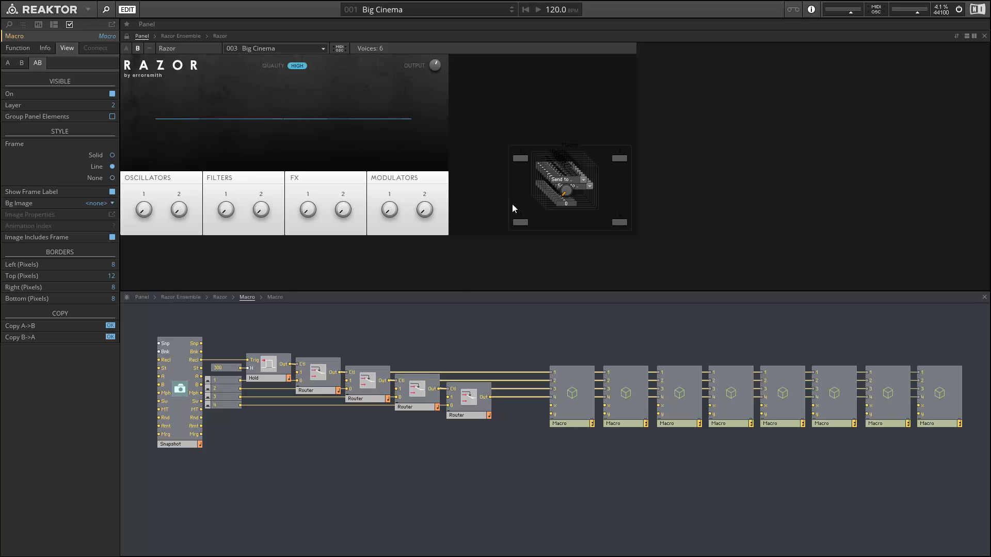
pyautogui.click(7, 62)
pyautogui.click(20, 63)
pyautogui.click(36, 64)
pyautogui.click(112, 94)
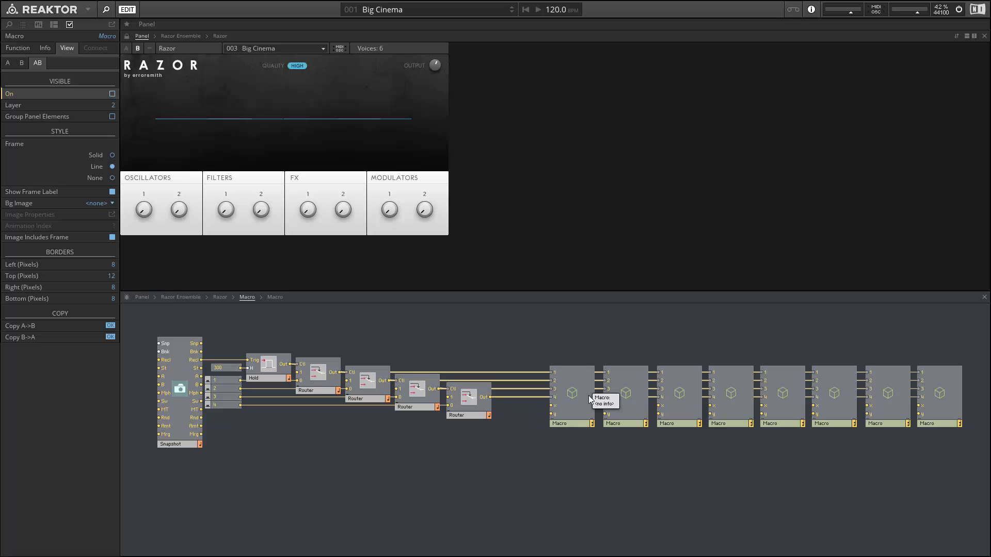
pyautogui.click(113, 94)
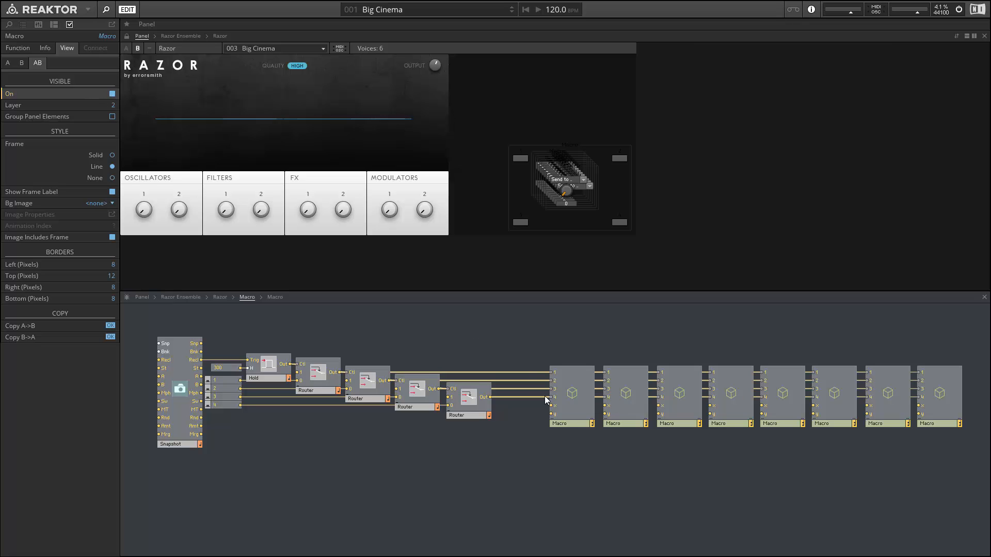
# Step: Turn off panel visibility for each of the eight macros fed by the routers
pyautogui.click(583, 416)
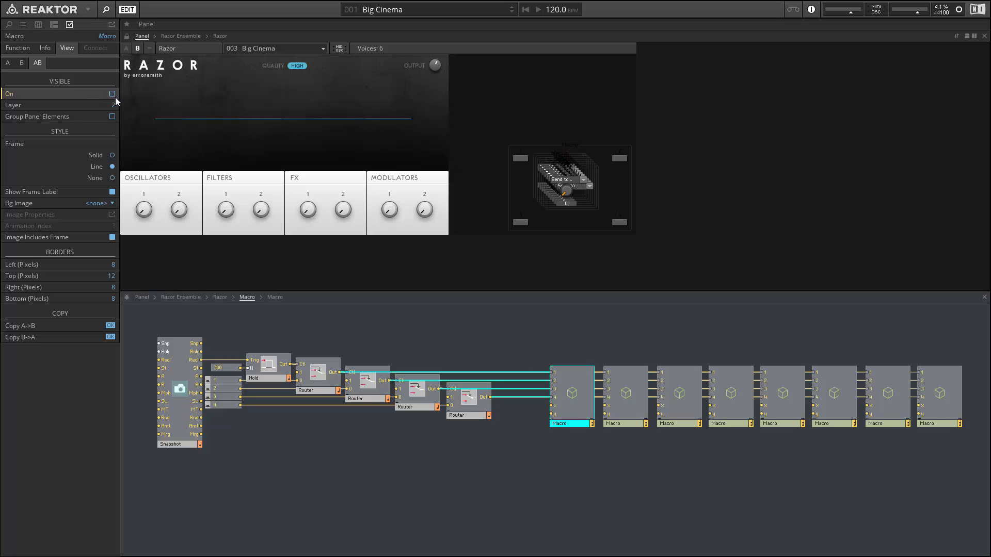
pyautogui.click(613, 402)
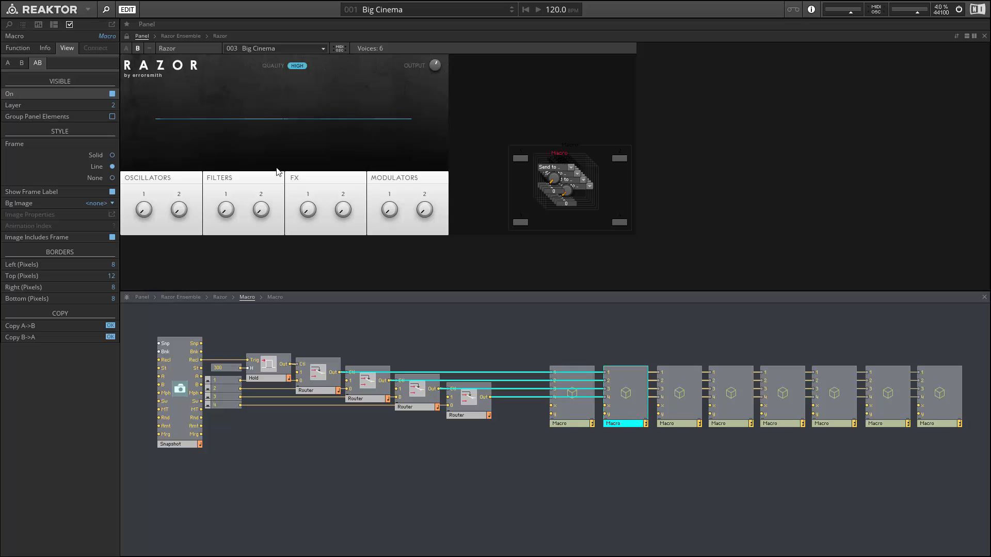
pyautogui.click(112, 94)
pyautogui.click(669, 417)
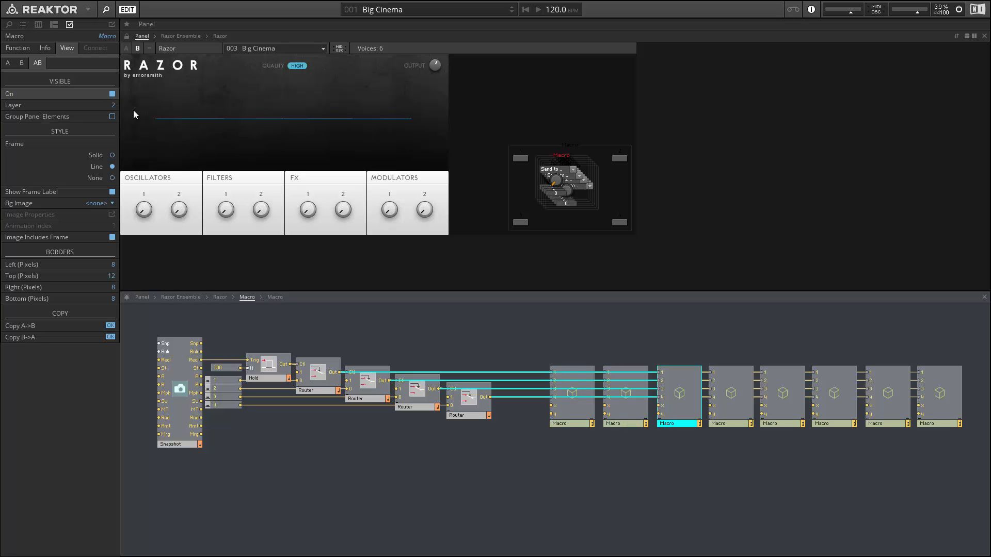
pyautogui.click(733, 424)
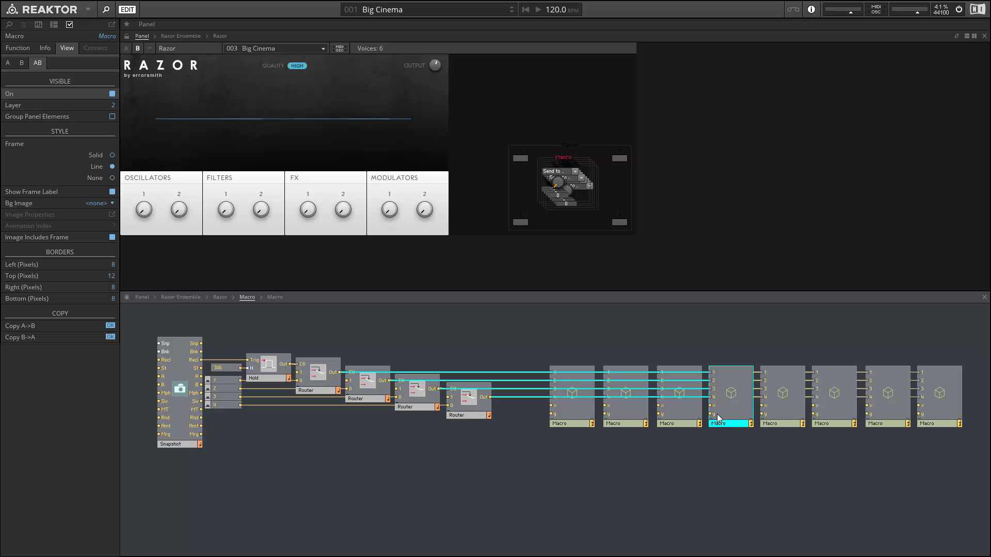
pyautogui.click(114, 95)
pyautogui.click(790, 419)
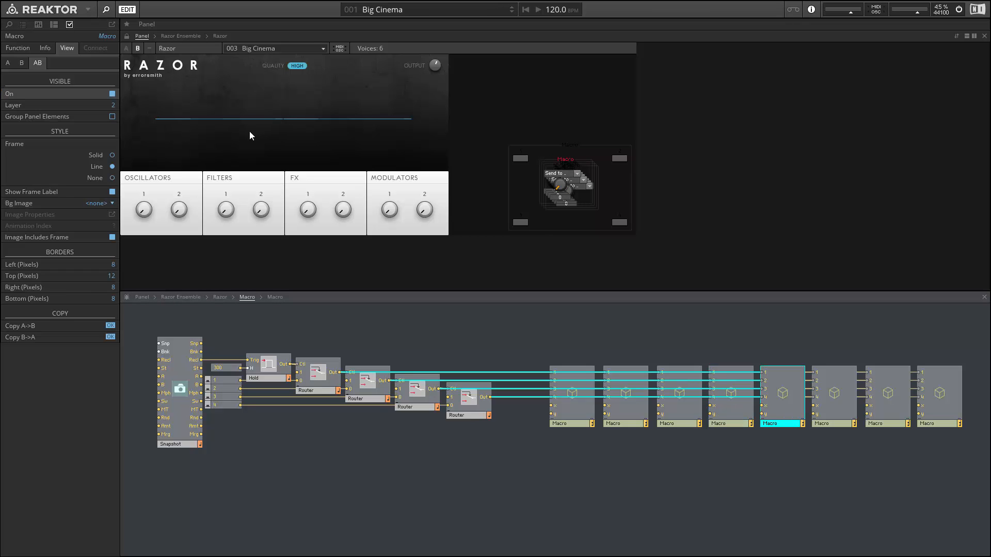
pyautogui.click(111, 93)
pyautogui.click(837, 424)
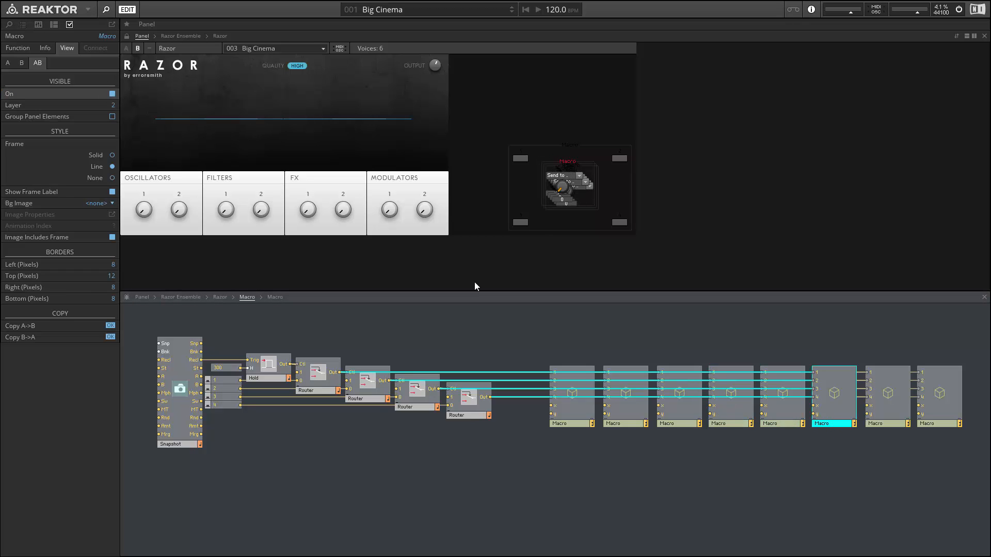
pyautogui.click(112, 94)
pyautogui.click(900, 422)
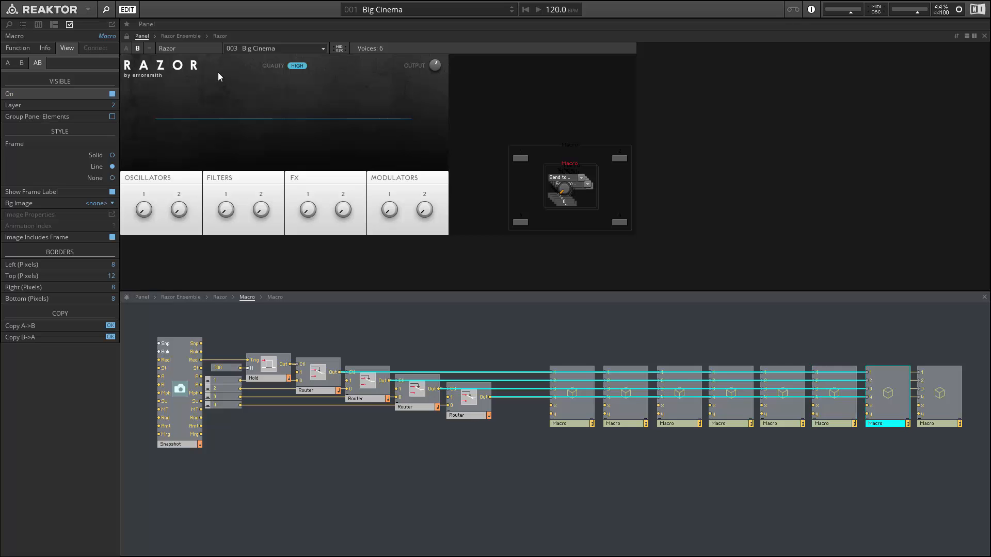
pyautogui.click(112, 94)
pyautogui.click(958, 424)
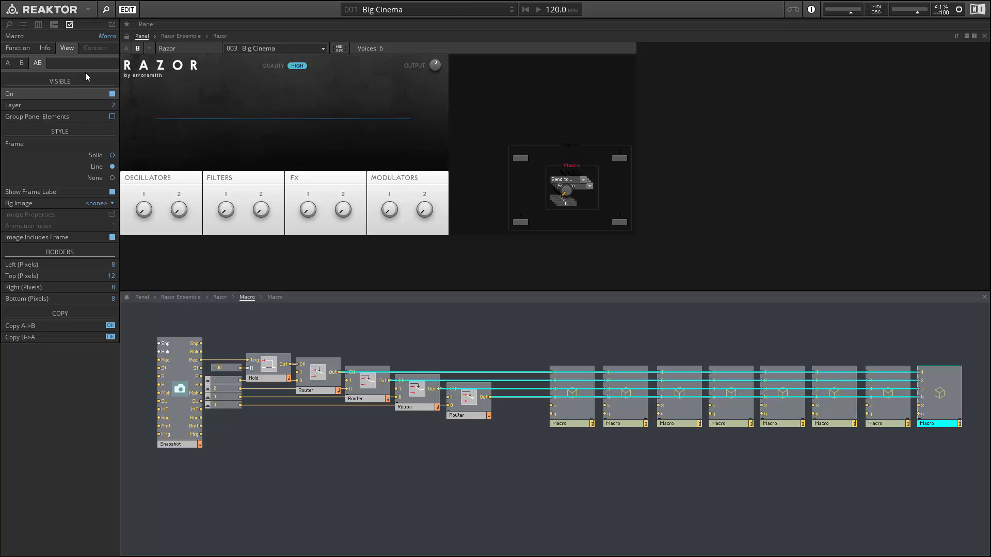
pyautogui.click(112, 94)
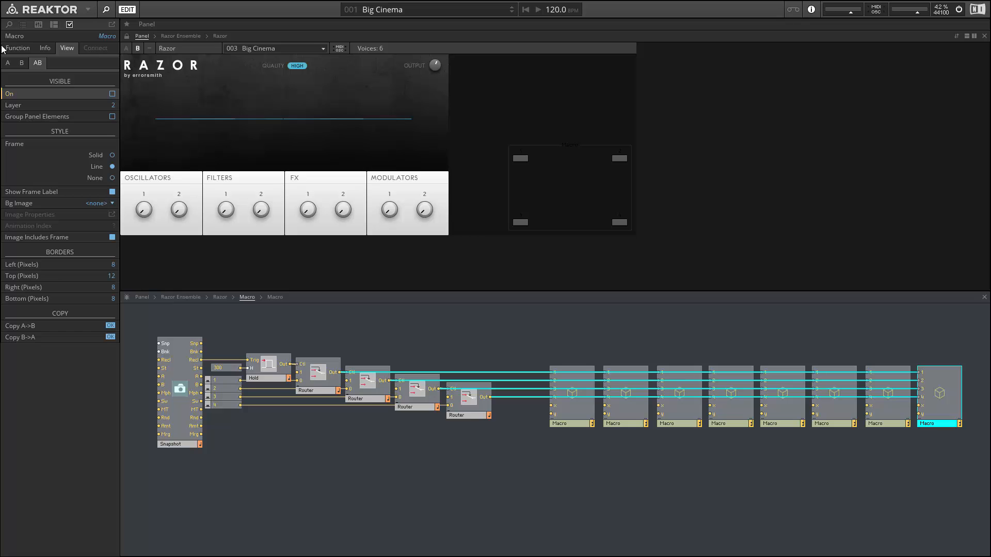
# Step: Insert the SA-119 FORMANT block from the user library's Blocks folder into the structure below the routers
pyautogui.click(23, 24)
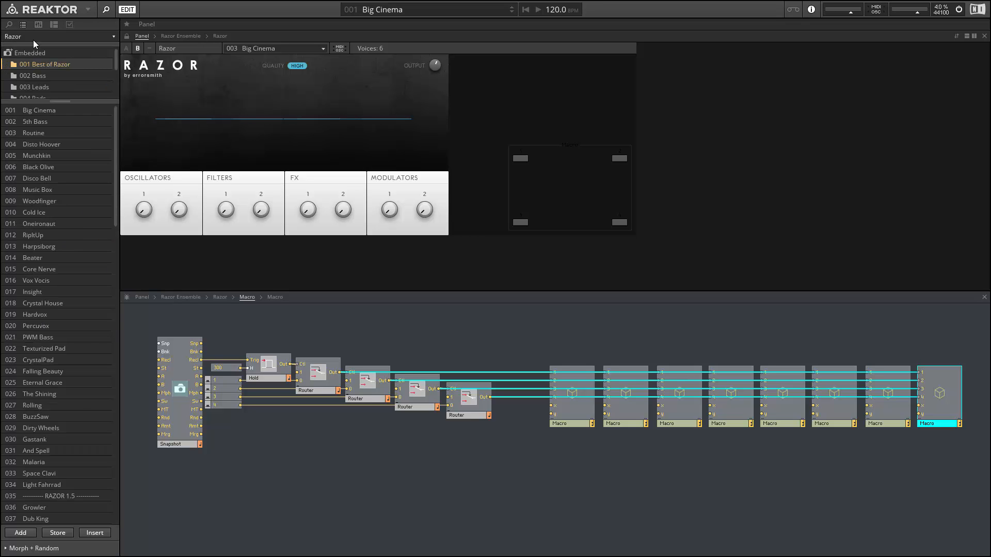
pyautogui.click(9, 24)
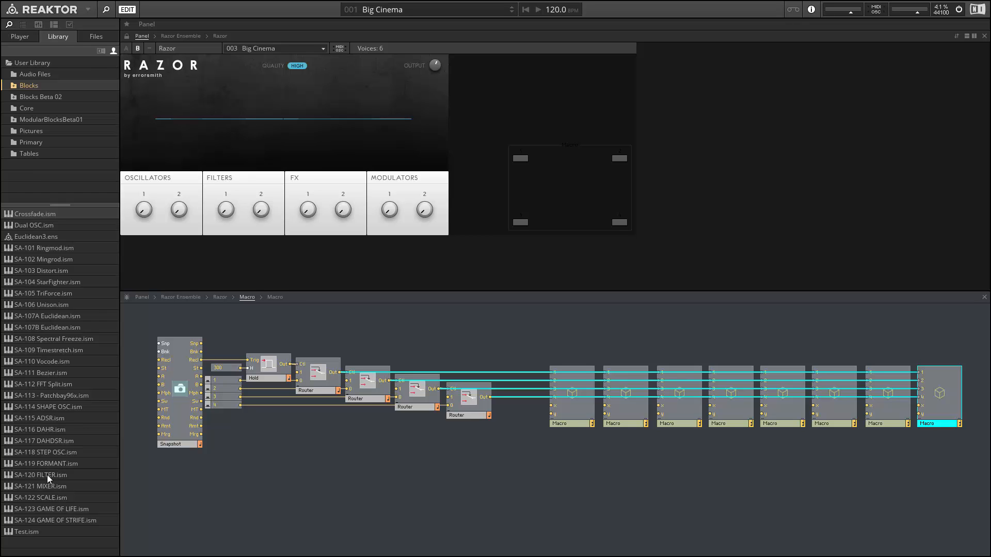
pyautogui.moveTo(43, 463); pyautogui.dragTo(302, 451)
# Step: Try the FORMANT block's XY pad on the panel and switch on its A modulation controls
pyautogui.scroll(-3, 216, 250)
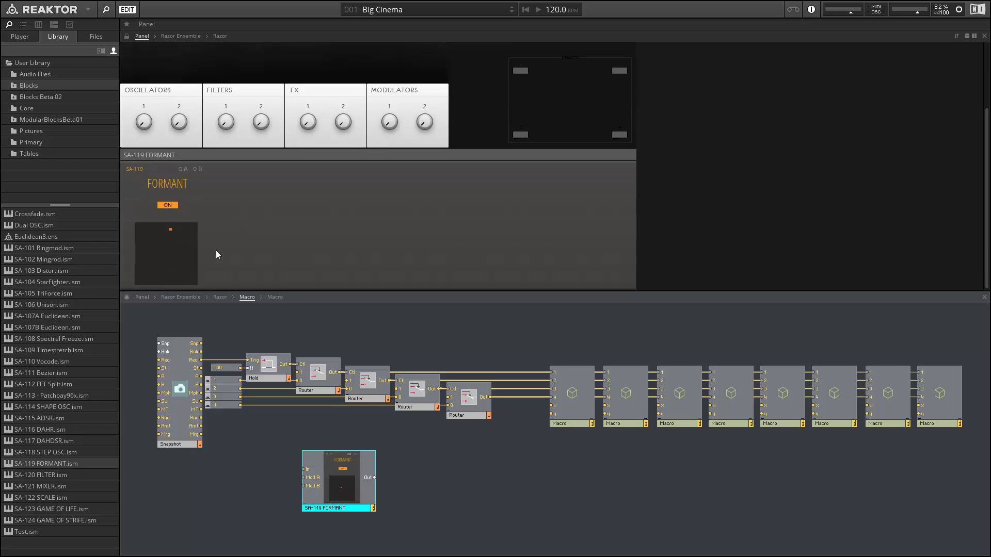
pyautogui.moveTo(171, 233); pyautogui.dragTo(160, 258)
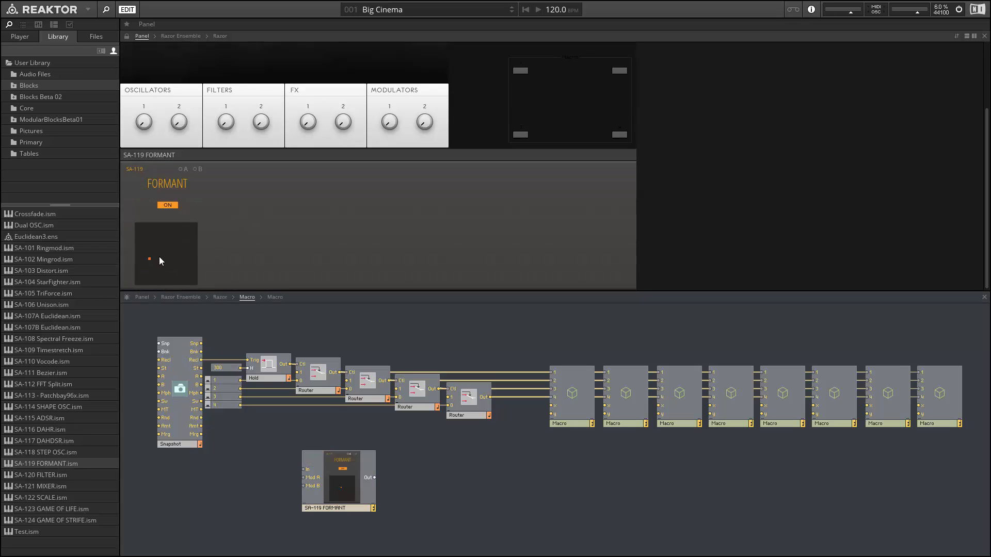
pyautogui.click(183, 169)
# Step: Copy the connected A/B Buttons module and XY macro from the Panel macro inside the FORMANT block
pyautogui.moveTo(350, 479); pyautogui.dragTo(404, 465)
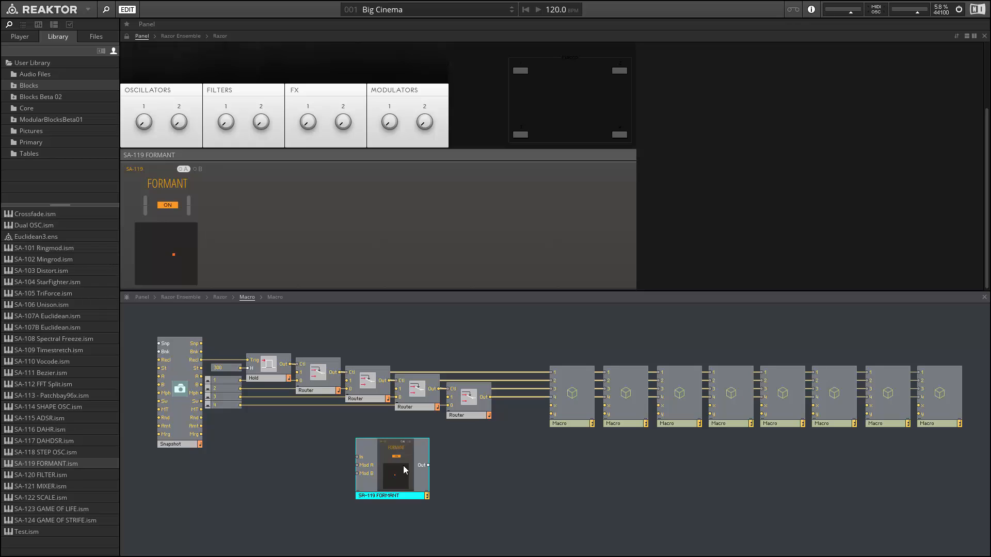
pyautogui.doubleClick(404, 465)
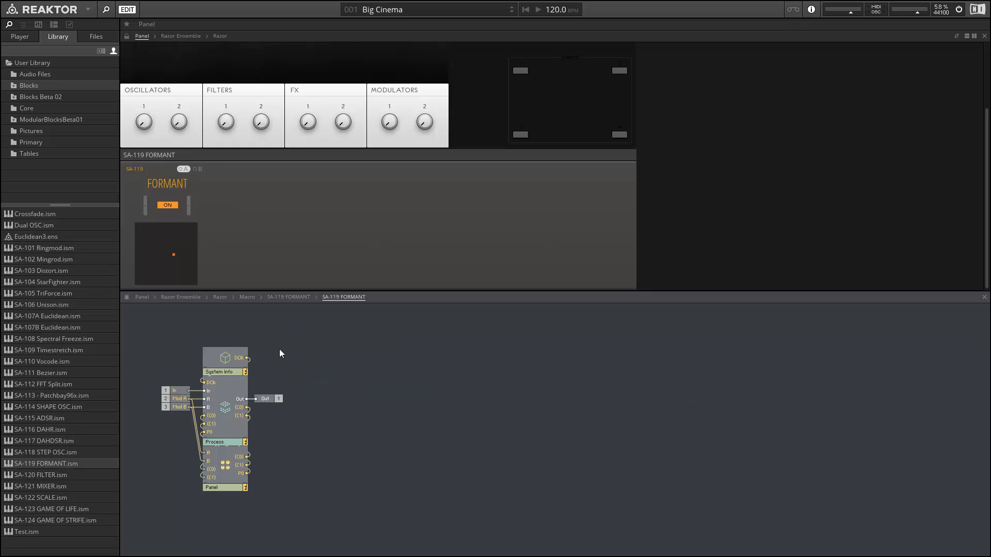
pyautogui.doubleClick(230, 465)
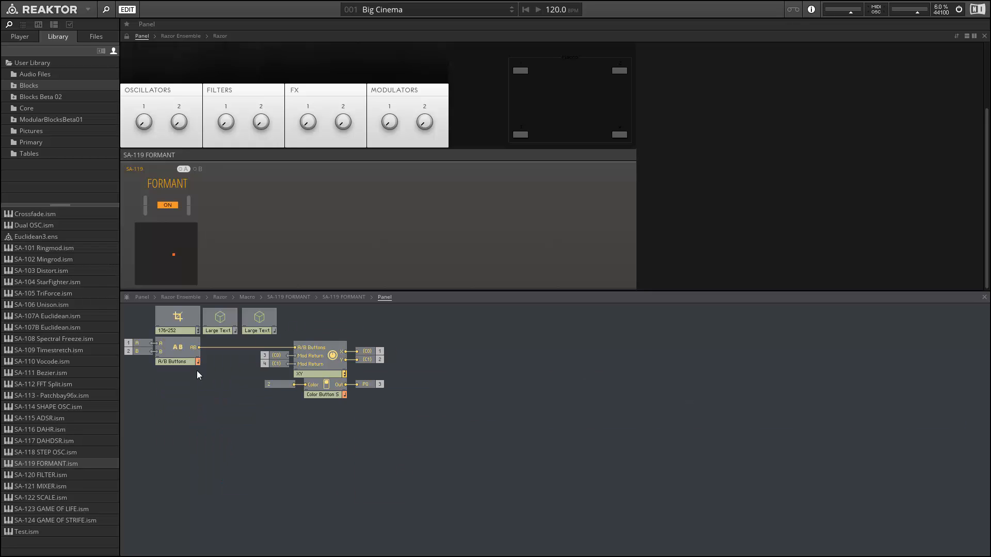
pyautogui.moveTo(187, 353); pyautogui.dragTo(191, 355)
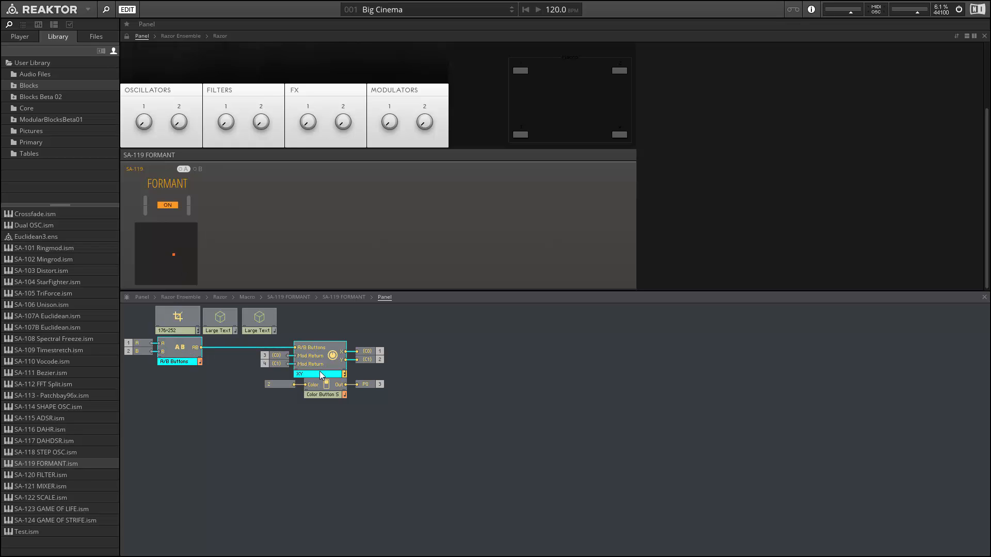
# Step: Paste the A/B Buttons and XY modules into the router structure and place them side by side below the first macros
pyautogui.doubleClick(307, 327)
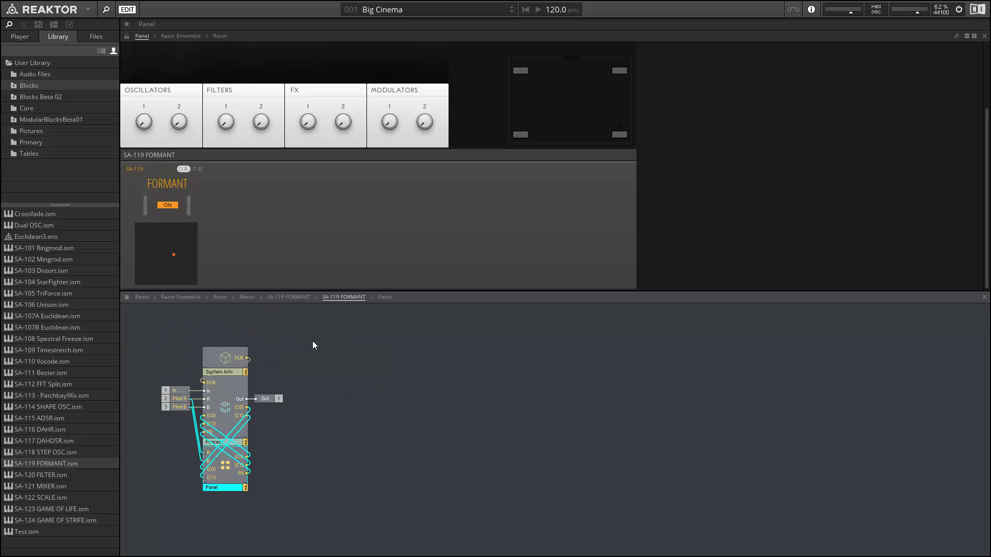
pyautogui.doubleClick(347, 402)
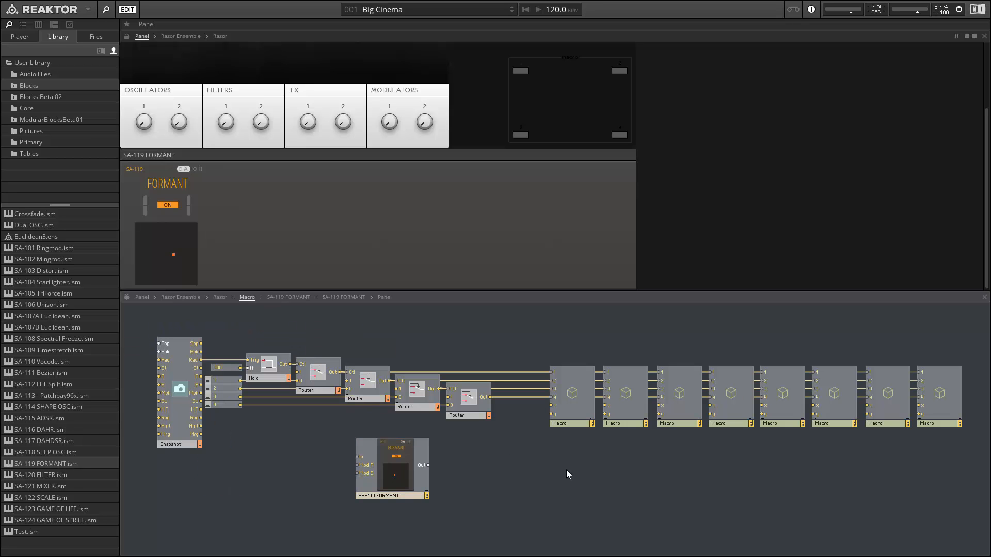
pyautogui.hotkey('ctrl', 'v')
pyautogui.moveTo(568, 494); pyautogui.dragTo(537, 467)
pyautogui.click(566, 493)
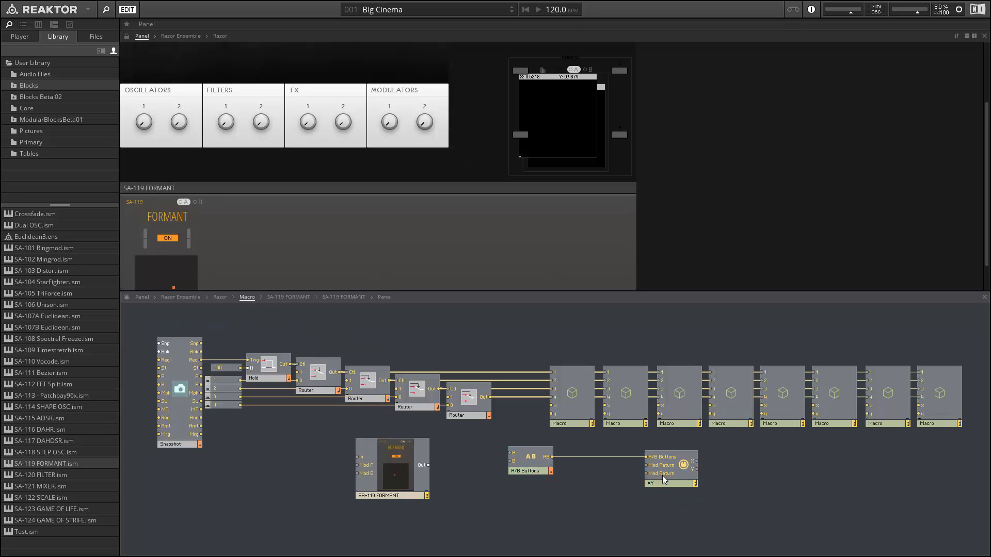
pyautogui.moveTo(661, 475); pyautogui.dragTo(583, 479)
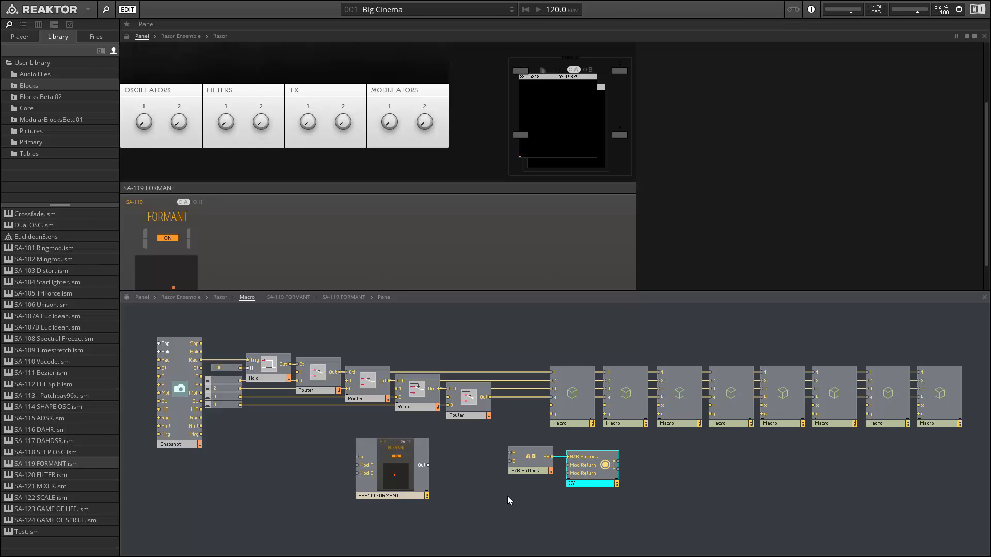
pyautogui.click(508, 500)
# Step: Copy the Process core cell from inside the SA-119 FORMANT block
pyautogui.doubleClick(394, 467)
pyautogui.doubleClick(334, 358)
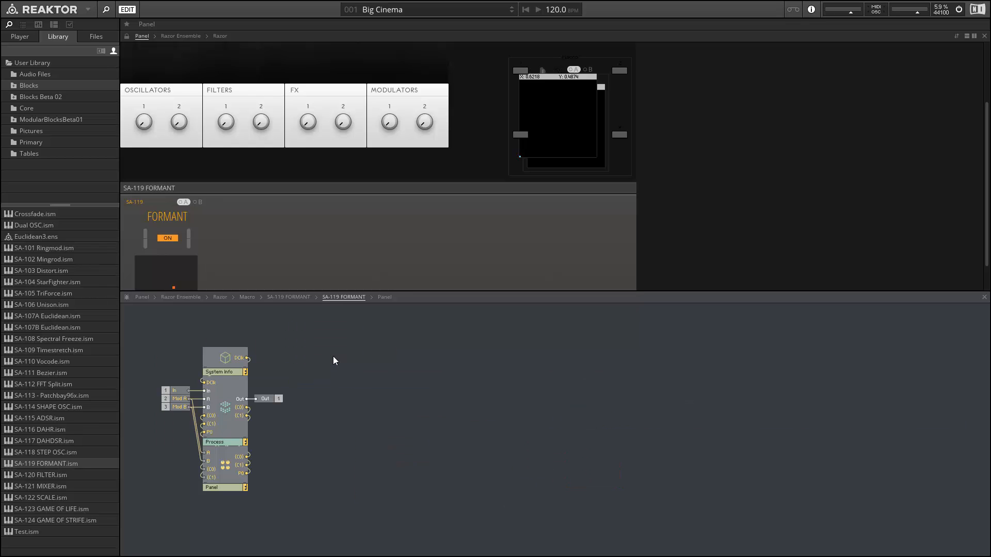
pyautogui.doubleClick(228, 393)
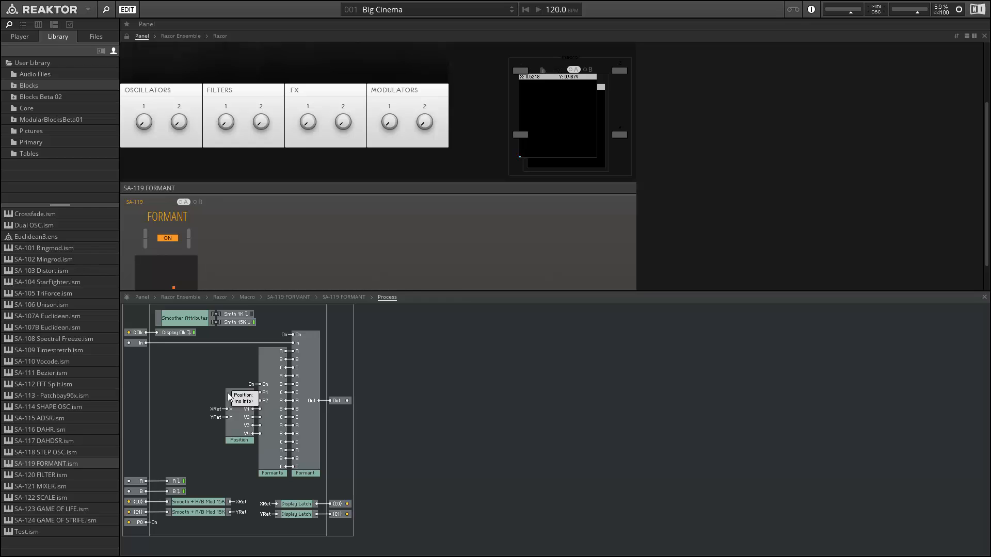
pyautogui.doubleClick(207, 385)
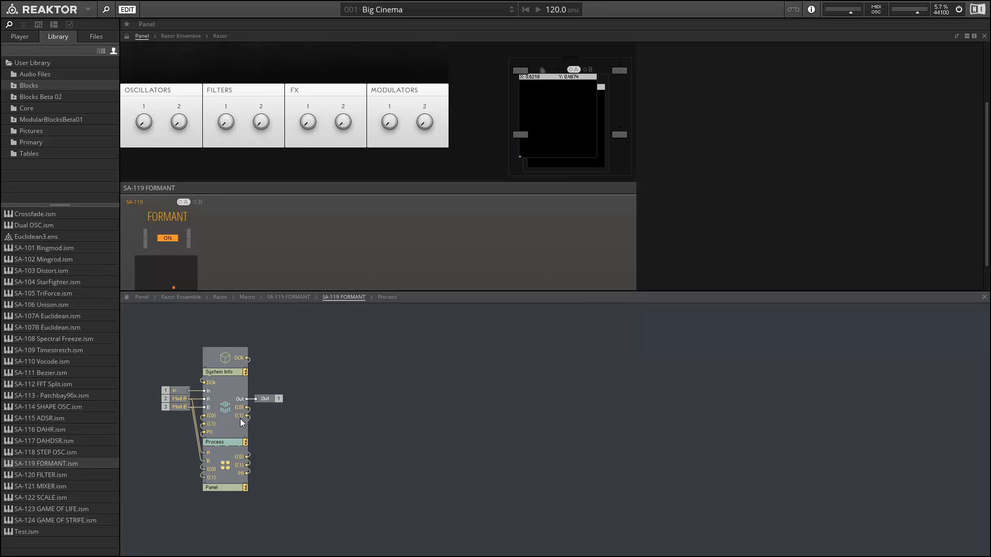
# Step: Paste the Process core cell into the router structure, just before the A/B Buttons module
pyautogui.doubleClick(352, 446)
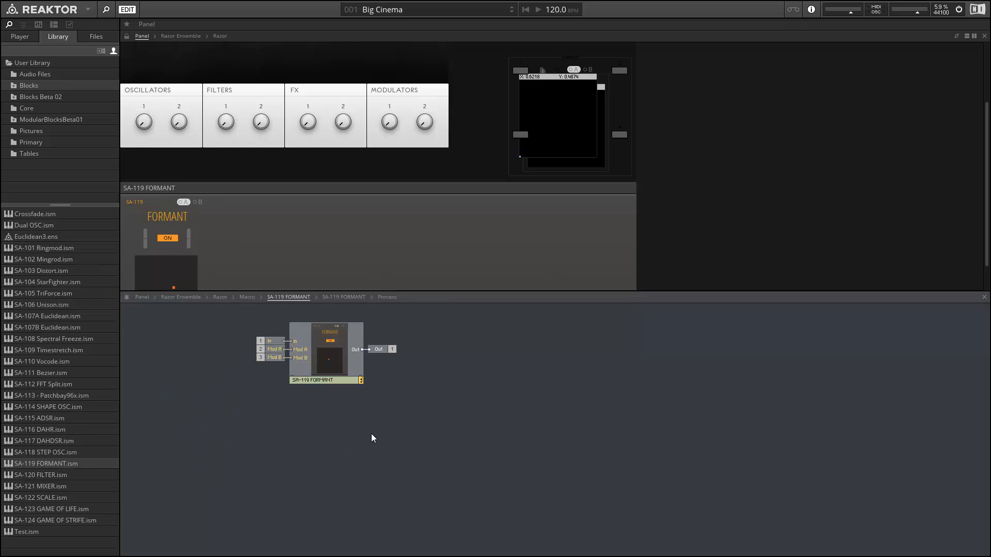
pyautogui.doubleClick(371, 435)
pyautogui.click(535, 503)
pyautogui.hotkey('ctrl', 'v')
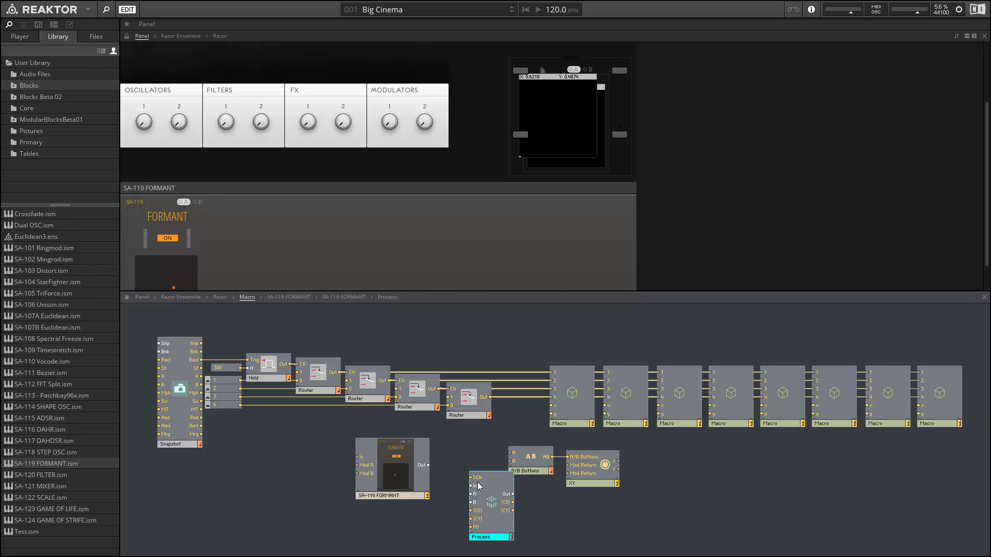
pyautogui.moveTo(493, 507); pyautogui.dragTo(480, 477)
# Step: Delete the SA-119 FORMANT block from the router structure and select the pasted XY macro
pyautogui.moveTo(413, 488); pyautogui.dragTo(330, 472)
pyautogui.press('Delete')
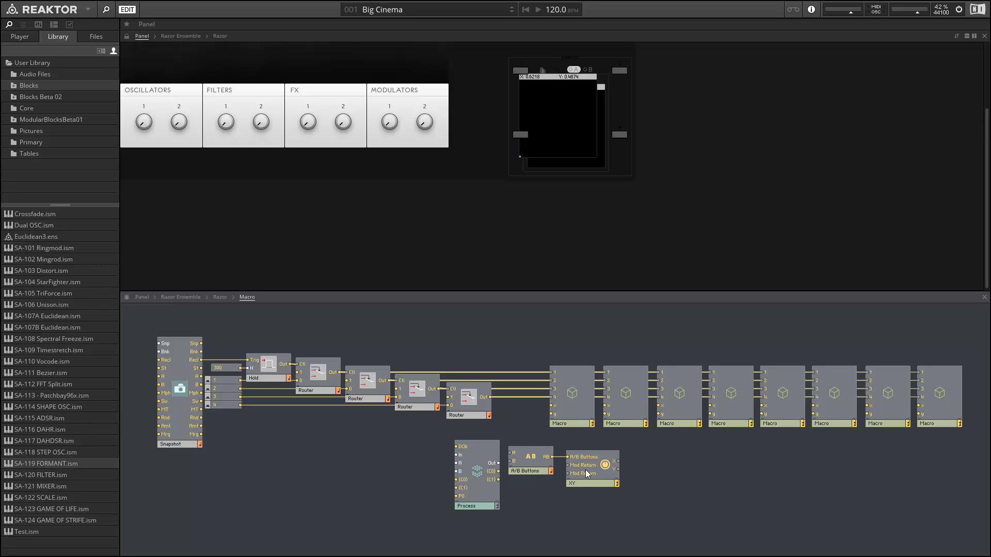
pyautogui.click(596, 484)
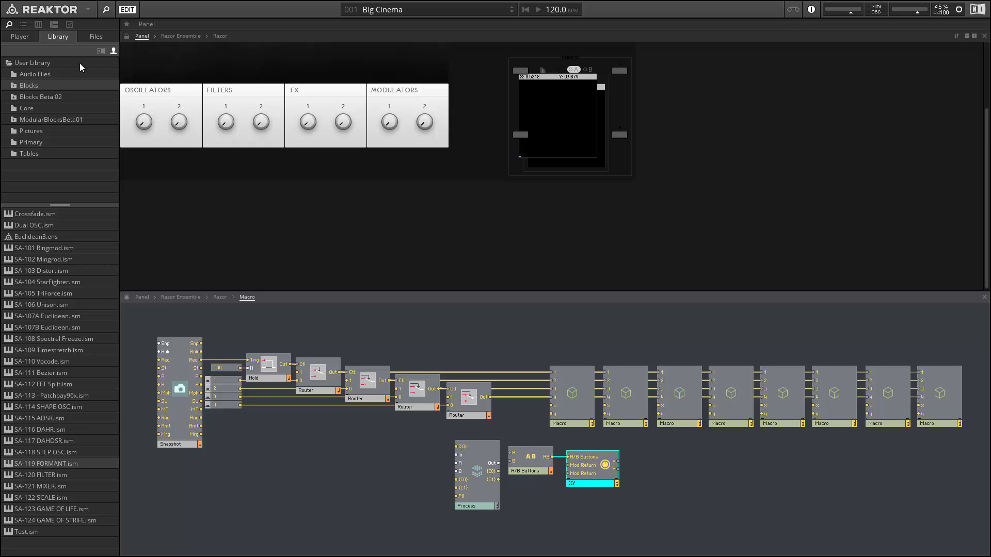
# Step: Copy the XY macro's panel view settings from view A to view B
pyautogui.click(95, 37)
pyautogui.click(70, 24)
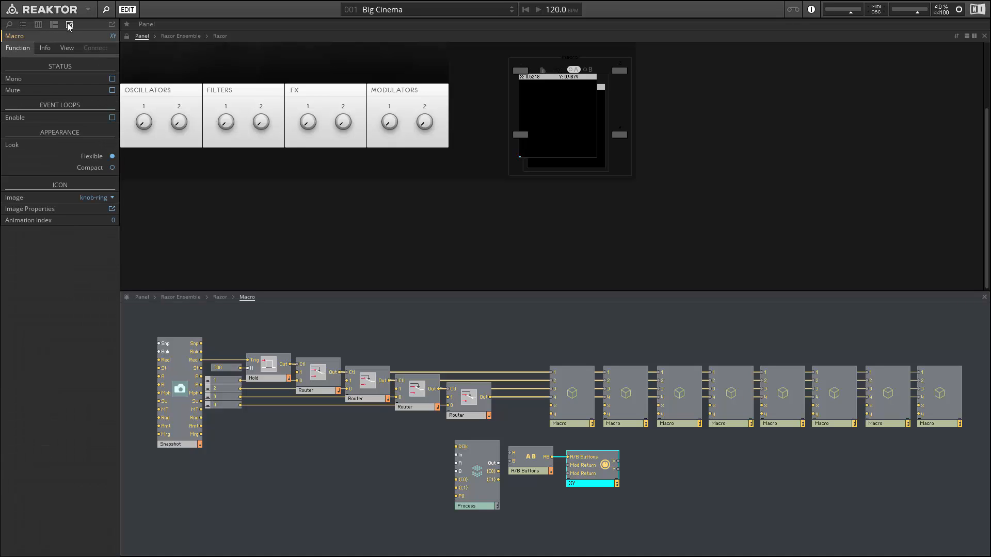
pyautogui.click(64, 48)
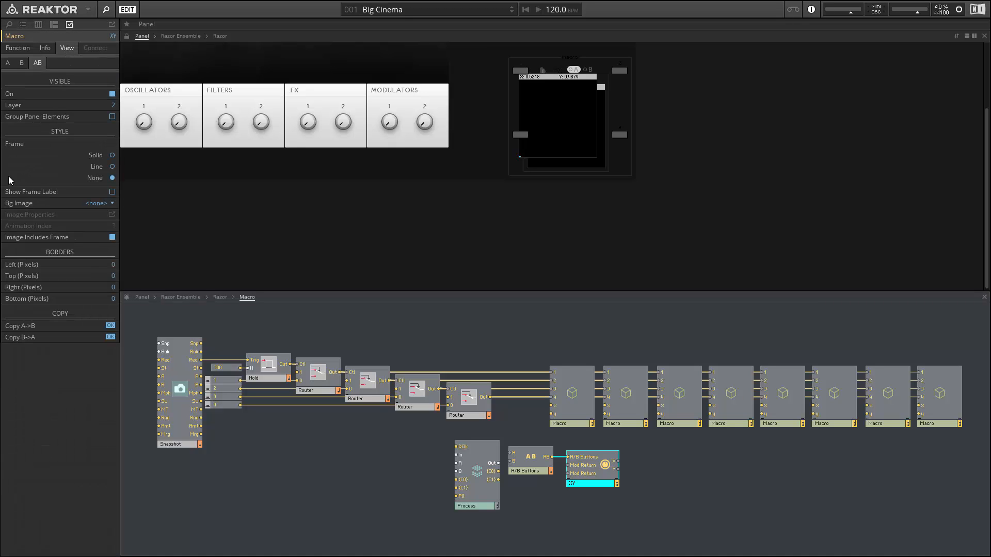
pyautogui.click(110, 326)
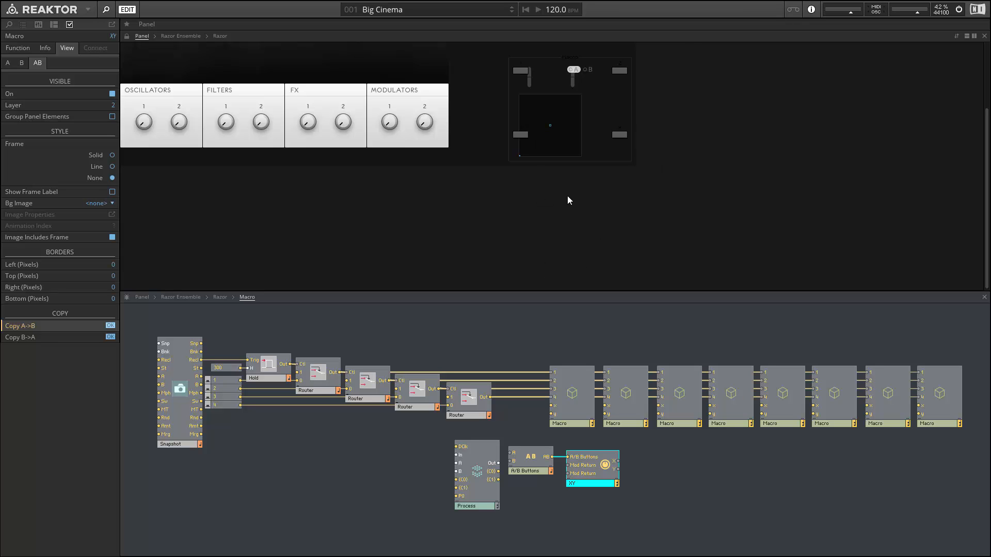
# Step: Unlock the panel and move the XY pad up and to the right so it sits centred between the four snapshot buttons
pyautogui.click(126, 36)
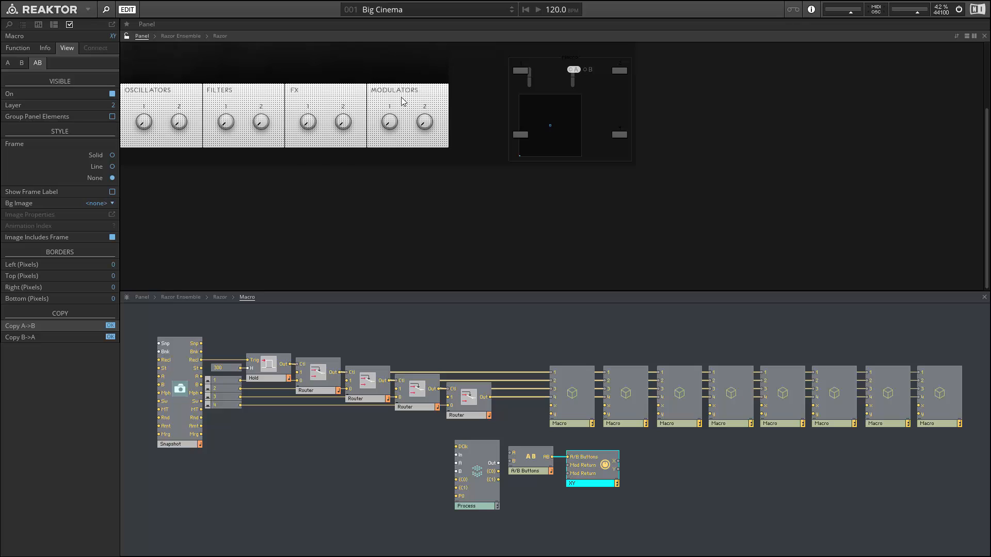
pyautogui.press('Up')
pyautogui.press('Up')
pyautogui.press('Up')
pyautogui.press('Up')
pyautogui.press('Up')
pyautogui.press('Up')
pyautogui.press('Up')
pyautogui.press('Up')
pyautogui.press('Up')
pyautogui.press('Up')
pyautogui.press('Up')
pyautogui.press('Up')
pyautogui.press('Up')
pyautogui.press('Up')
pyautogui.press('Up')
pyautogui.press('Up')
pyautogui.press('Up')
pyautogui.press('Up')
pyautogui.press('Up')
pyautogui.press('Up')
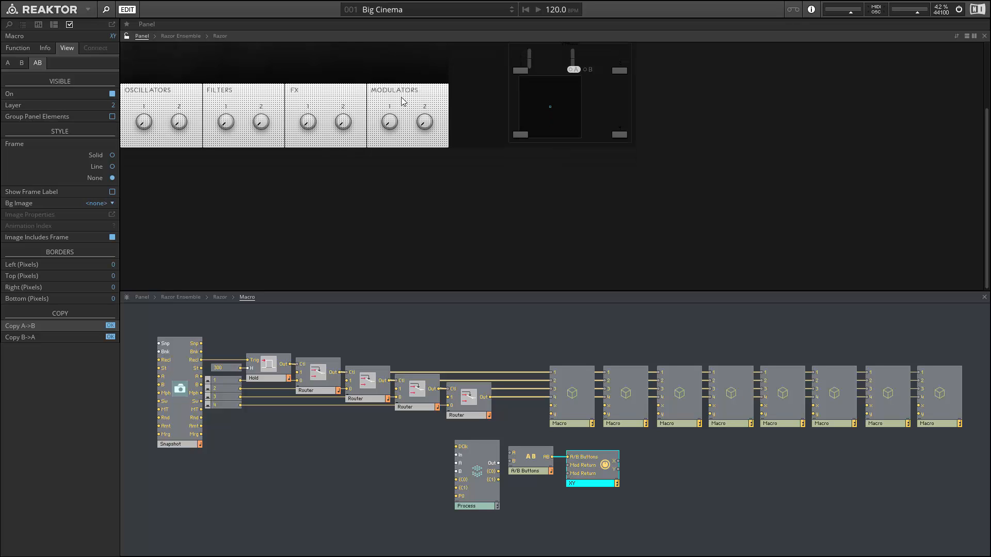
pyautogui.press('Right')
pyautogui.press('Right')
pyautogui.press('Right')
pyautogui.press('Right')
pyautogui.press('Right')
pyautogui.press('Right')
pyautogui.press('Right')
pyautogui.press('Right')
pyautogui.press('Right')
pyautogui.press('Right')
pyautogui.press('Right')
pyautogui.press('Right')
pyautogui.press('Right')
pyautogui.press('Right')
pyautogui.press('Right')
pyautogui.press('Right')
pyautogui.press('Right')
pyautogui.press('Right')
pyautogui.press('Right')
pyautogui.press('Right')
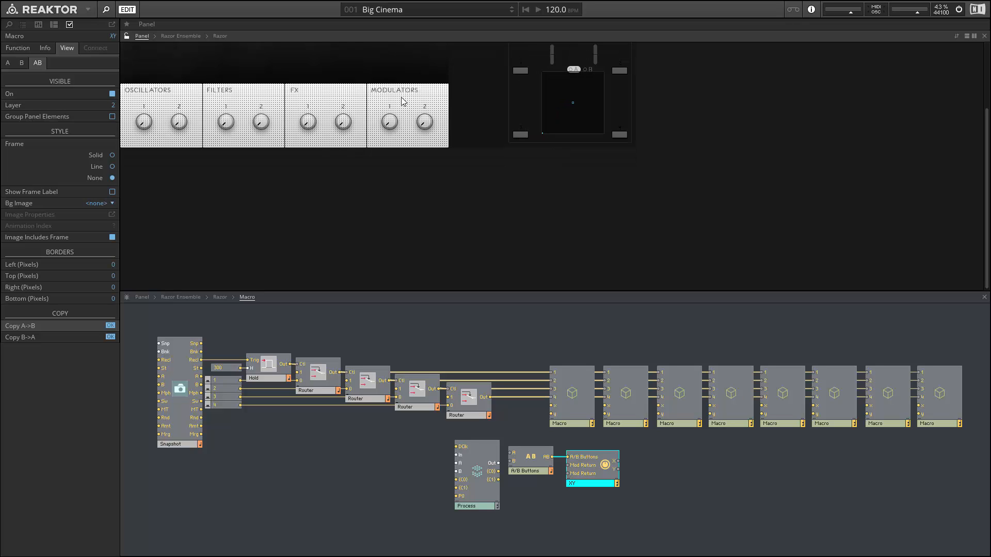
pyautogui.press('Left')
pyautogui.press('Left')
pyautogui.press('Left')
pyautogui.press('Left')
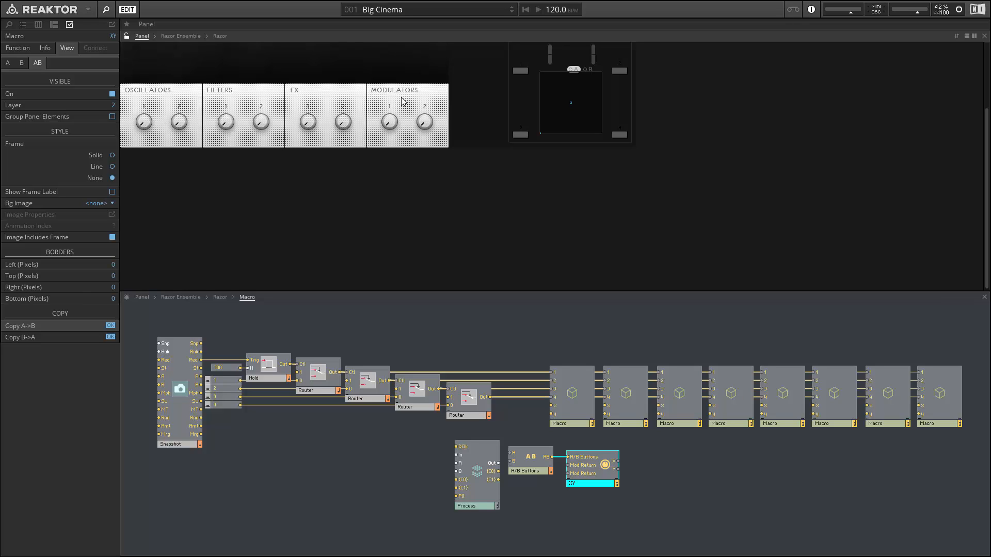
pyautogui.press('Down')
pyautogui.press('Down')
pyautogui.press('Down')
pyautogui.press('Down')
pyautogui.press('Down')
pyautogui.press('Down')
pyautogui.press('Down')
pyautogui.press('Down')
# Step: Move the A/B Buttons macro's panel display up and slightly left so it is centred between the two sliders above the XY pad
pyautogui.click(536, 470)
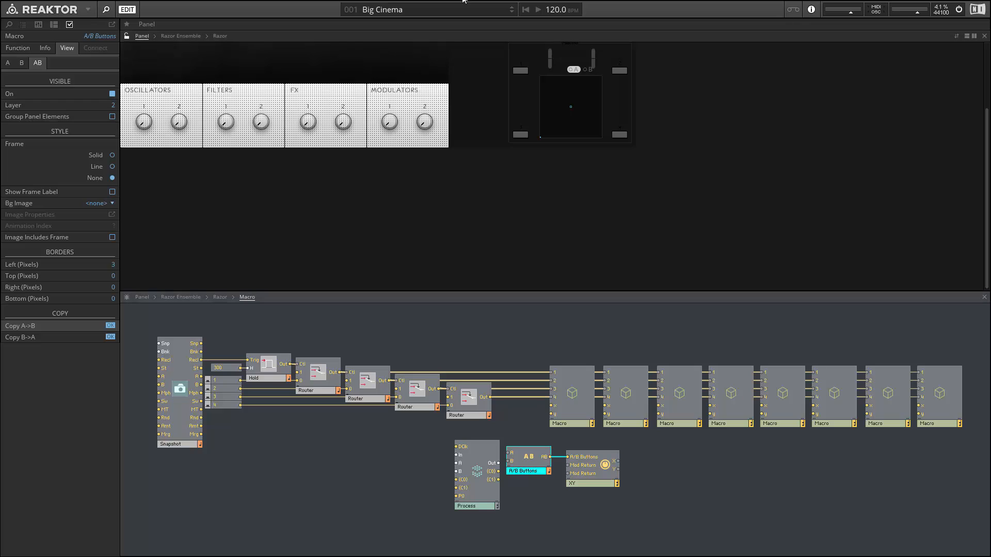
pyautogui.press('Up')
pyautogui.press('Up')
pyautogui.press('Up')
pyautogui.press('Up')
pyautogui.press('Up')
pyautogui.press('Up')
pyautogui.press('Up')
pyautogui.press('Up')
pyautogui.press('Up')
pyautogui.press('Up')
pyautogui.press('Up')
pyautogui.press('Up')
pyautogui.press('Up')
pyautogui.press('Up')
pyautogui.press('Up')
pyautogui.press('Up')
pyautogui.press('Up')
pyautogui.press('Up')
pyautogui.press('Up')
pyautogui.press('Up')
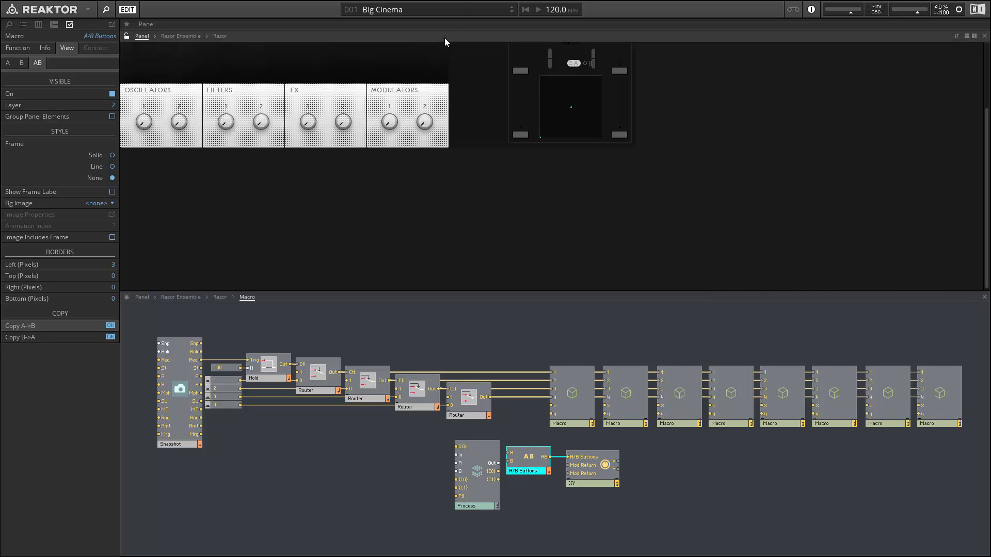
pyautogui.press('Left')
pyautogui.press('Left')
pyautogui.press('Left')
pyautogui.press('Left')
pyautogui.press('Left')
pyautogui.press('Left')
pyautogui.press('Left')
pyautogui.press('Left')
pyautogui.press('Left')
pyautogui.press('Left')
pyautogui.press('Left')
pyautogui.press('Left')
# Step: Move the four snapshot buttons closer around the corners of the XY pad and lock the panel
pyautogui.moveTo(519, 72); pyautogui.dragTo(522, 86)
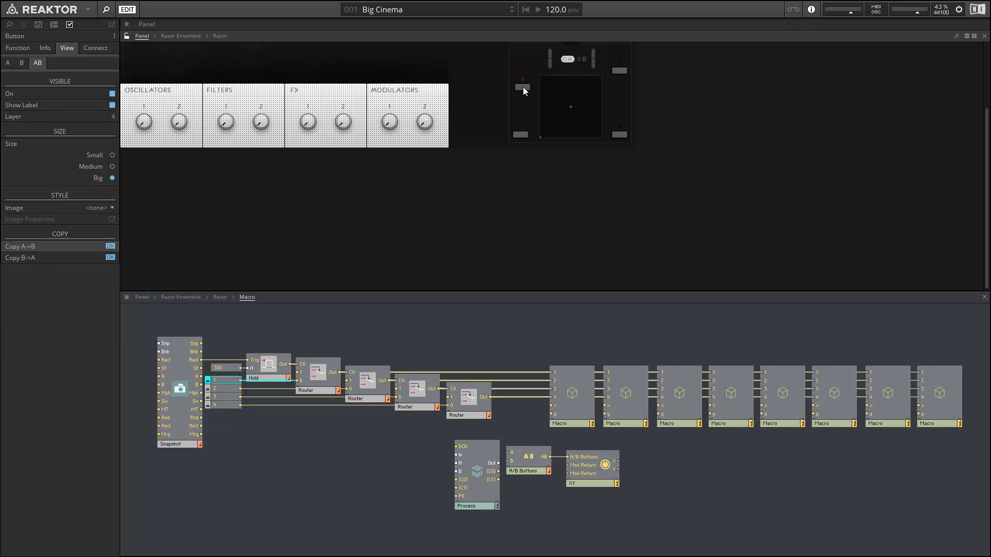
pyautogui.moveTo(621, 72); pyautogui.dragTo(615, 88)
pyautogui.moveTo(623, 134); pyautogui.dragTo(619, 136)
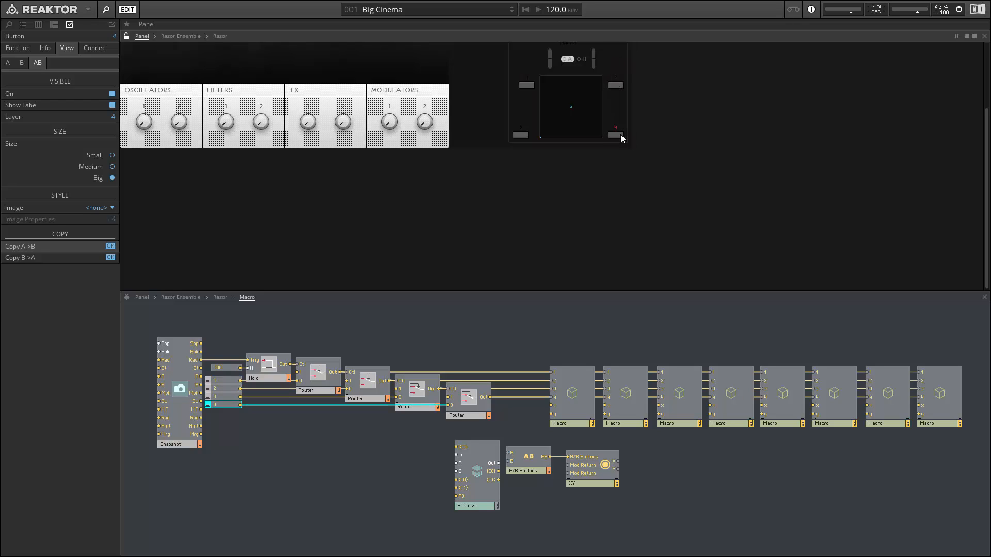
pyautogui.moveTo(523, 135); pyautogui.dragTo(527, 135)
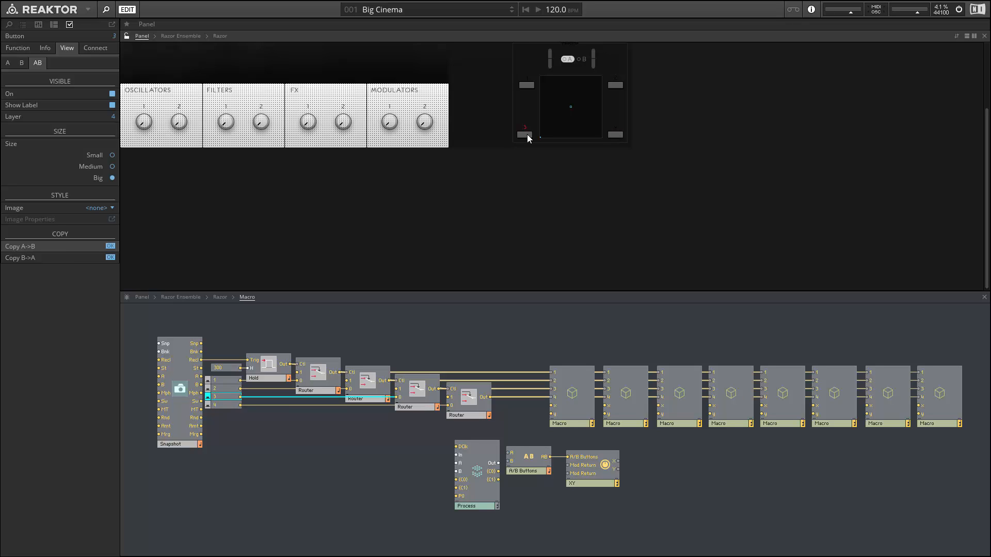
pyautogui.click(127, 37)
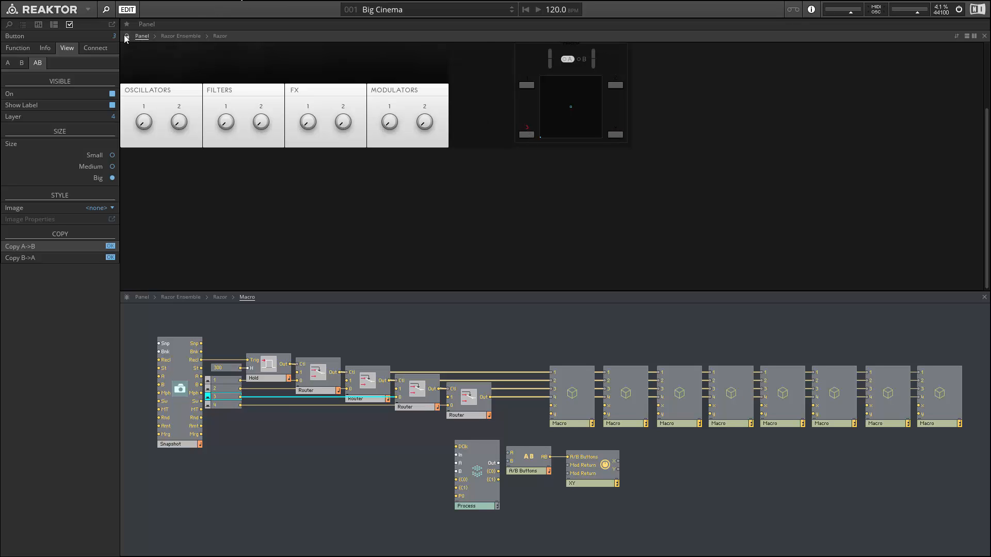
pyautogui.click(566, 59)
pyautogui.click(550, 58)
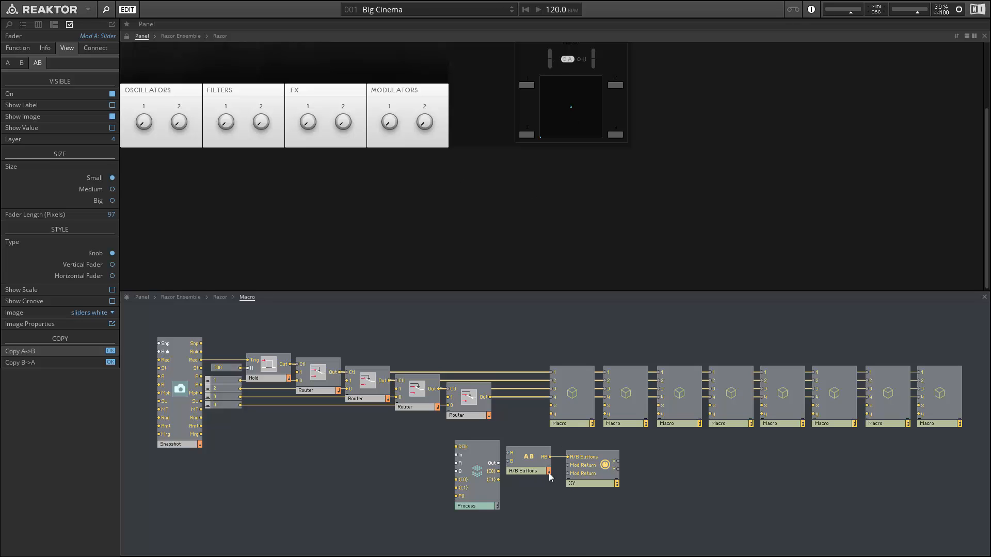
# Step: Enlarge the structure area and arrange the A/B Buttons and XY modules together directly below the Process core cell
pyautogui.click(609, 468)
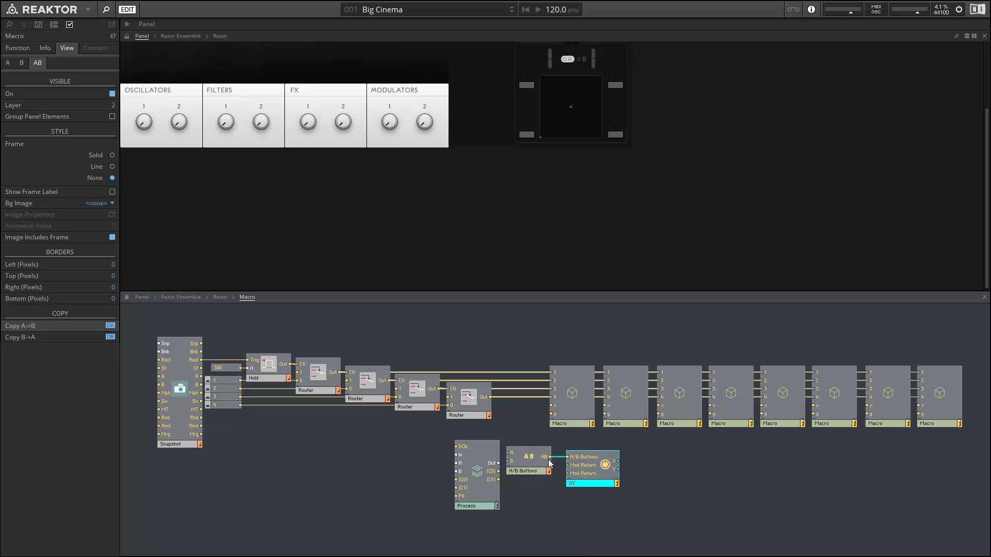
pyautogui.keyDown('ctrl'); pyautogui.click(528, 454); pyautogui.keyUp('ctrl')
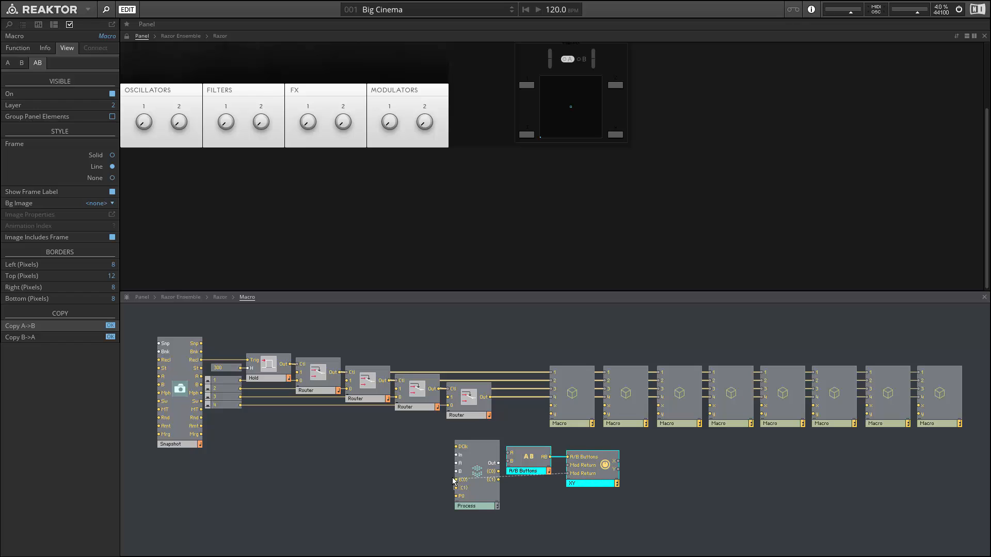
pyautogui.moveTo(572, 485); pyautogui.dragTo(411, 471)
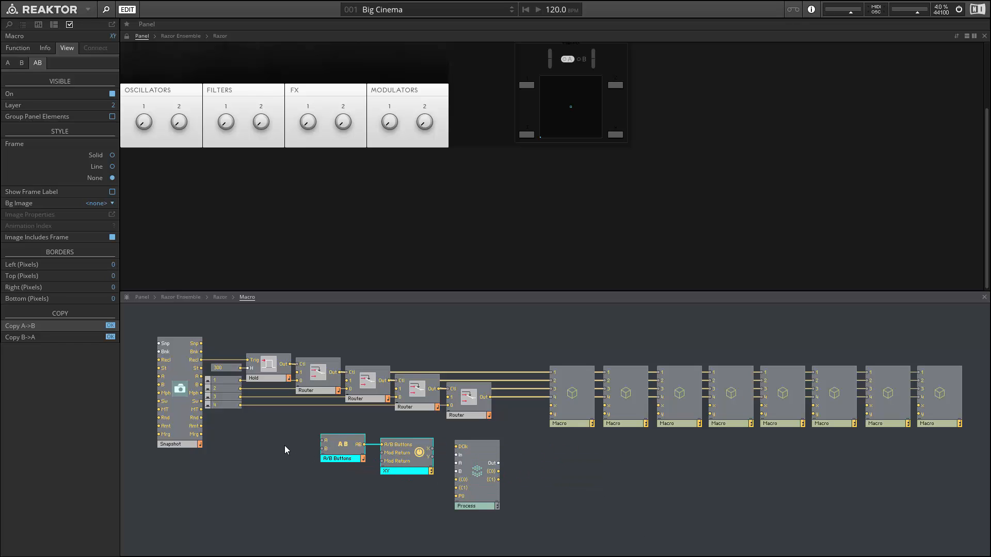
pyautogui.click(141, 350)
pyautogui.moveTo(449, 289); pyautogui.dragTo(456, 212)
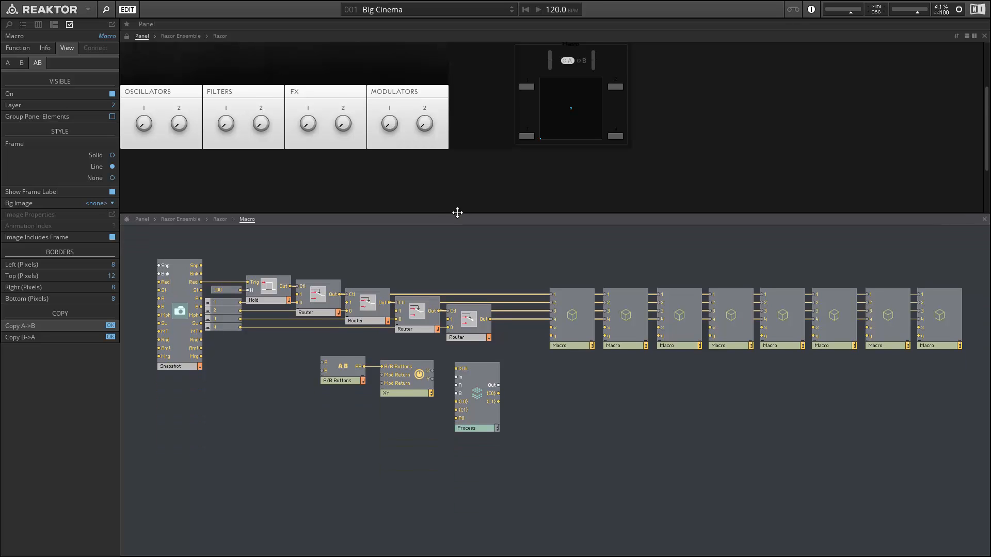
pyautogui.moveTo(479, 431); pyautogui.dragTo(412, 467)
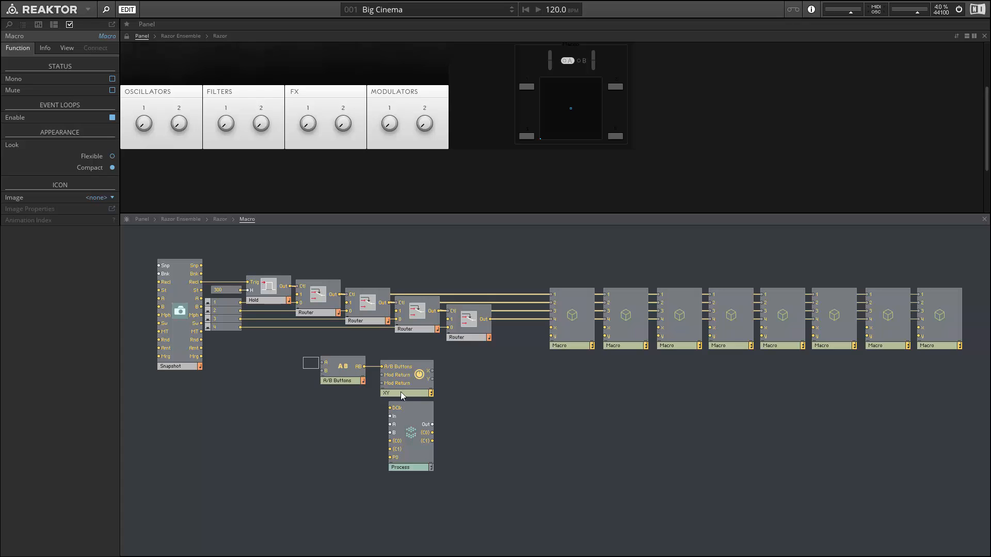
pyautogui.moveTo(403, 396); pyautogui.dragTo(421, 508)
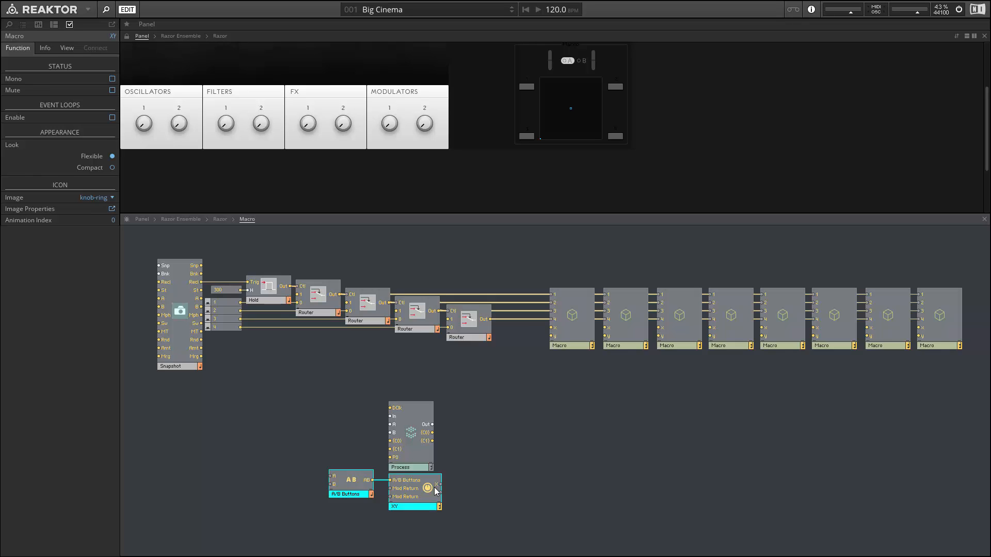
# Step: Wire XY's X and Y outputs to Process inputs (C0) and (C1), and Process outputs (C0) and (C1) to XY's two Mod Return inputs
pyautogui.moveTo(438, 488); pyautogui.dragTo(389, 441)
pyautogui.moveTo(439, 493); pyautogui.dragTo(390, 488)
pyautogui.moveTo(432, 442); pyautogui.dragTo(389, 497)
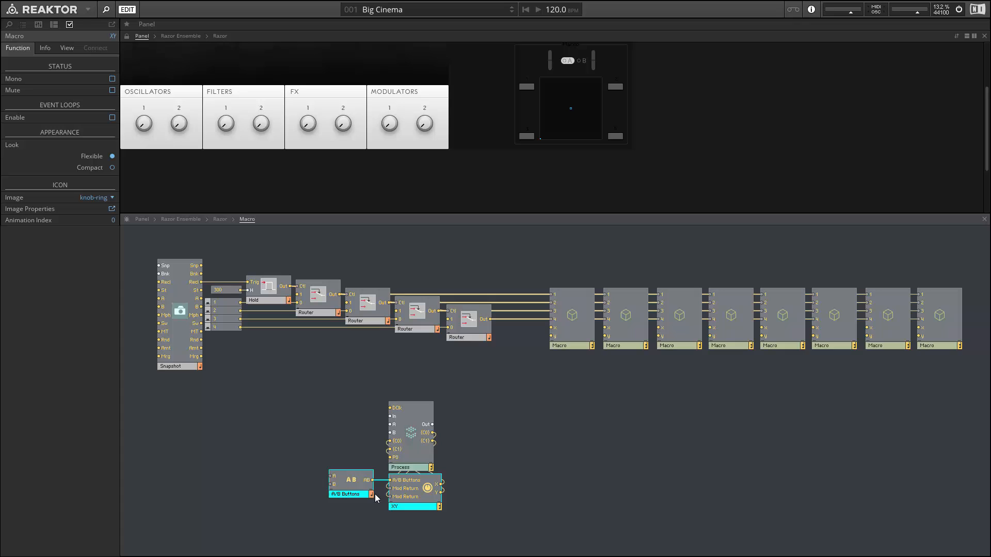
# Step: Inside the Process core cell, delete the P0 and In inputs, the Position, Formants and Formant modules, and the Out port
pyautogui.doubleClick(413, 448)
pyautogui.click(134, 446)
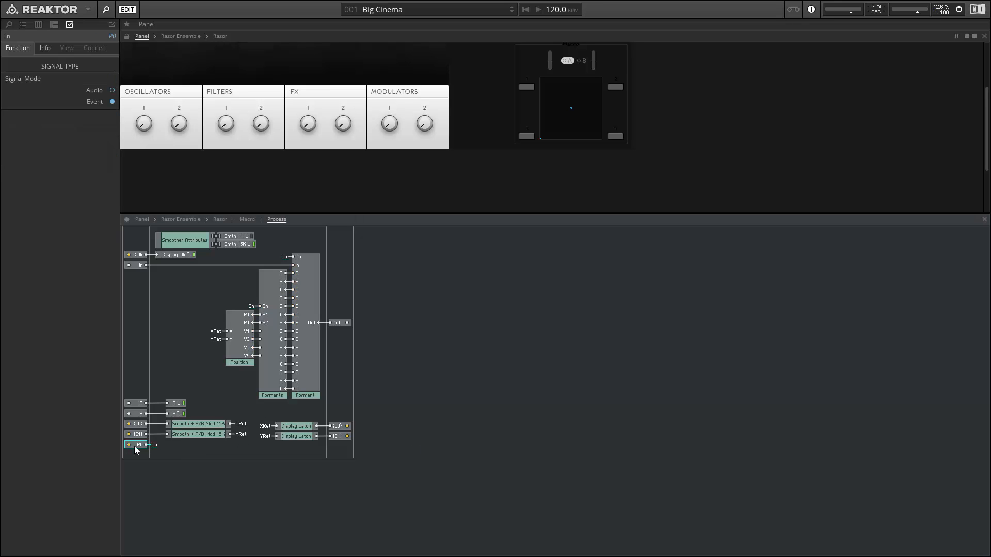
pyautogui.press('Delete')
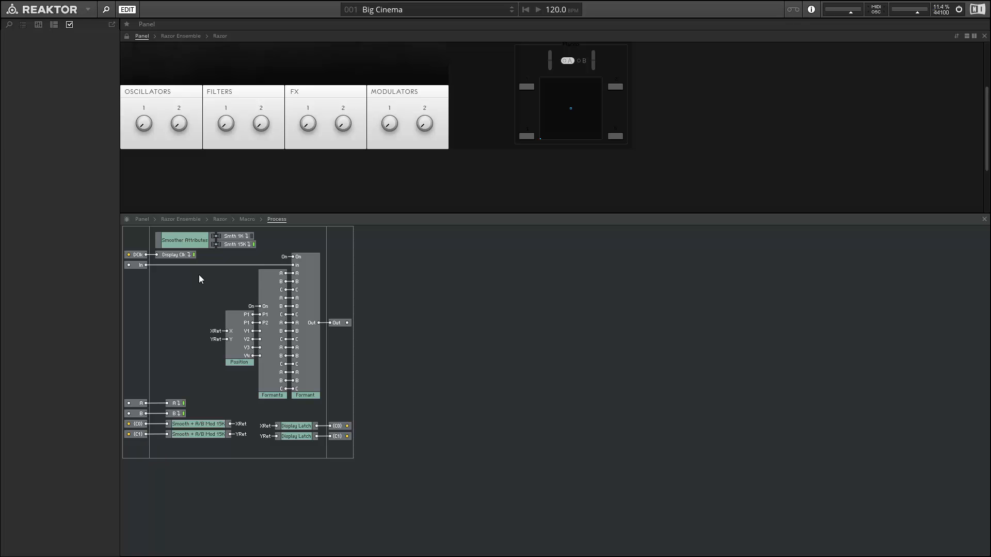
pyautogui.moveTo(202, 276); pyautogui.dragTo(339, 364)
pyautogui.press('Delete')
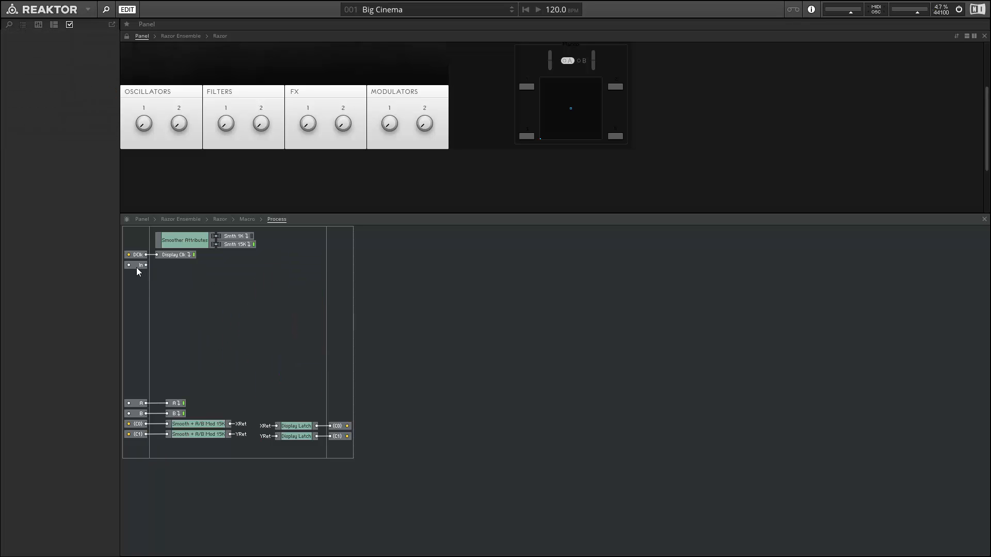
pyautogui.click(136, 267)
pyautogui.press('Delete')
# Step: Move the DClk input down, then add an input named Ctrl above it and connect it to a new QuickBus
pyautogui.moveTo(139, 237); pyautogui.dragTo(147, 369)
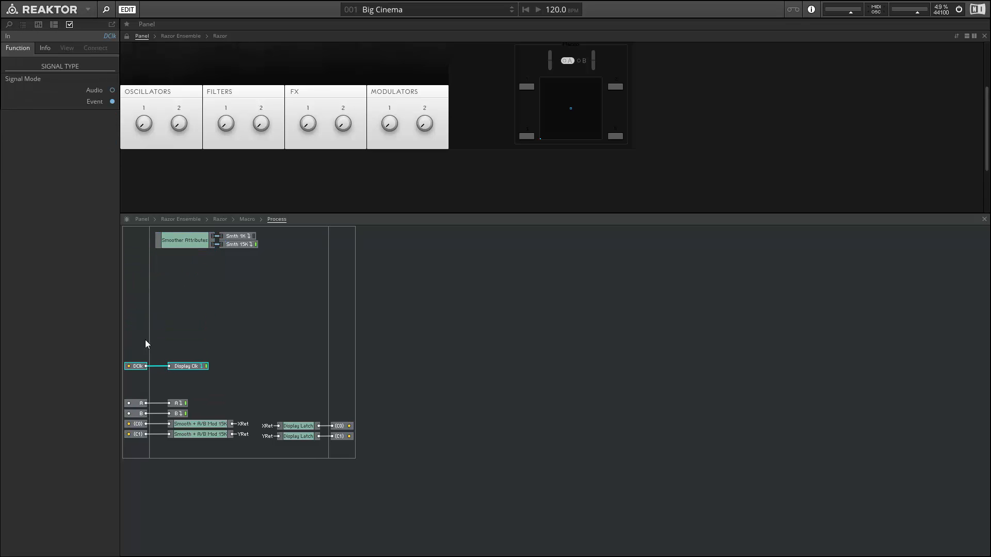
pyautogui.rightClick(146, 344)
pyautogui.moveTo(172, 344)
pyautogui.click(258, 346)
pyautogui.write('Ctrl')
pyautogui.press('Return')
pyautogui.rightClick(145, 341)
pyautogui.click(154, 347)
# Step: Add an output port and a Latch macro to the Process core cell, and wire the Latch output to the new port
pyautogui.rightClick(347, 308)
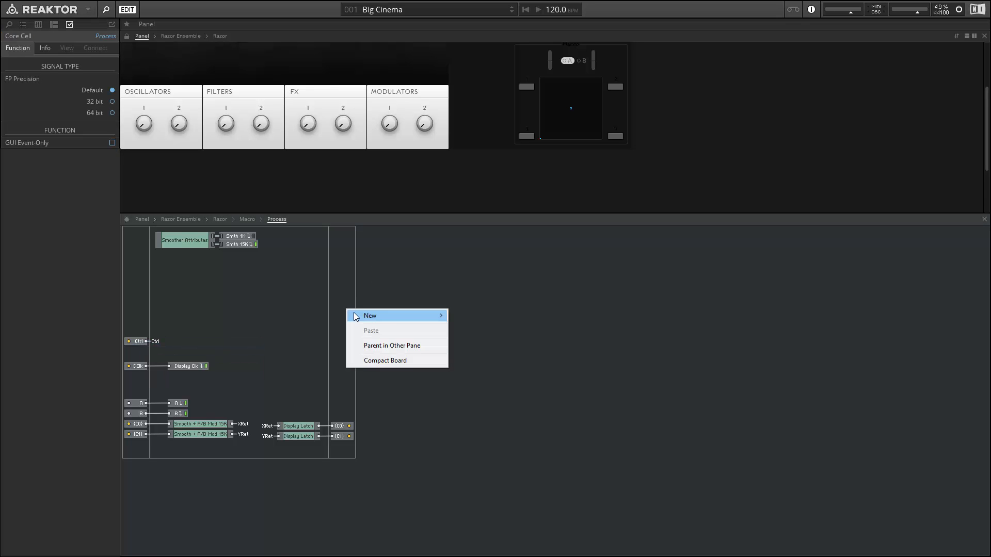
pyautogui.click(455, 319)
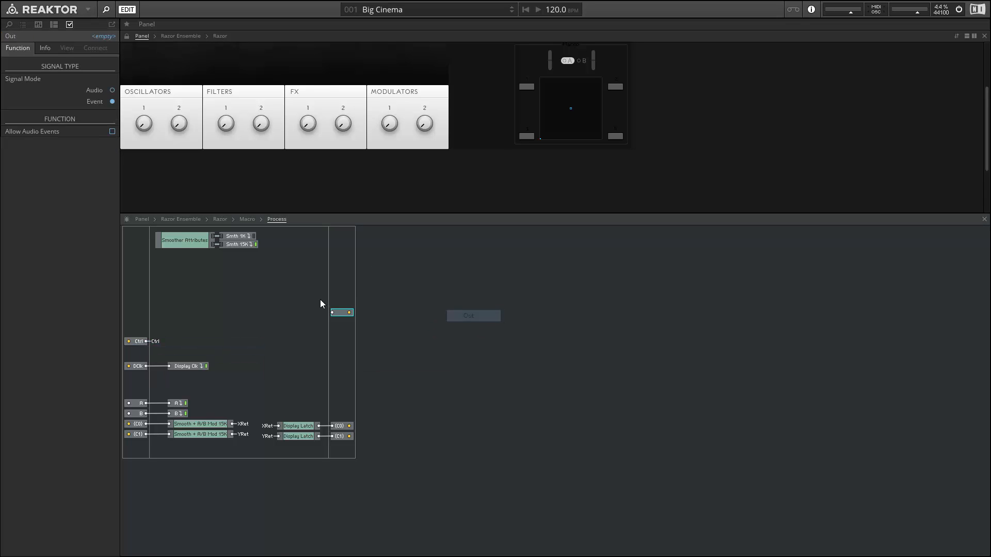
pyautogui.doubleClick(314, 328)
pyautogui.write('latch')
pyautogui.press('Return')
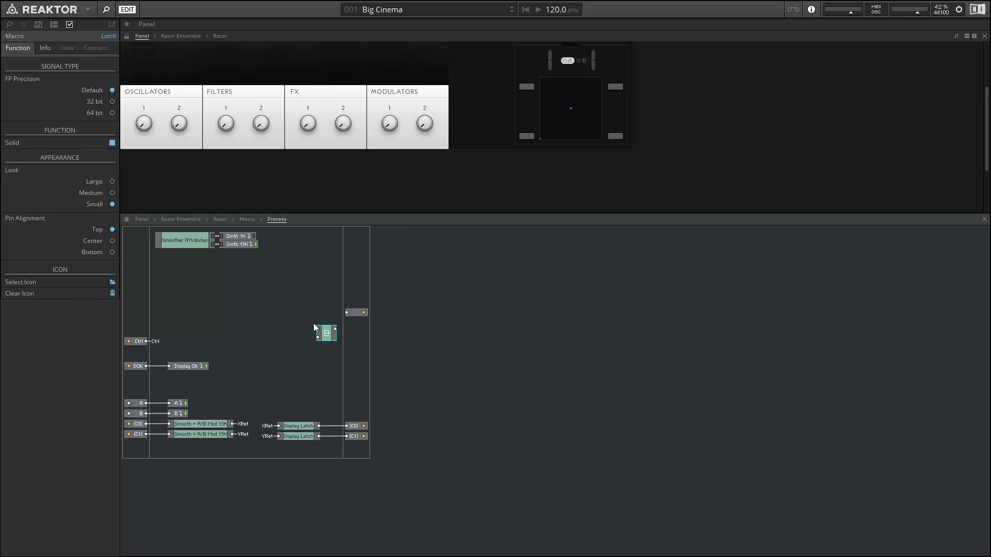
pyautogui.moveTo(325, 336); pyautogui.dragTo(346, 313)
# Step: Connect the Latch's lower input to the Ctrl QuickBus and its upper input to the XRet QuickBus
pyautogui.rightClick(313, 324)
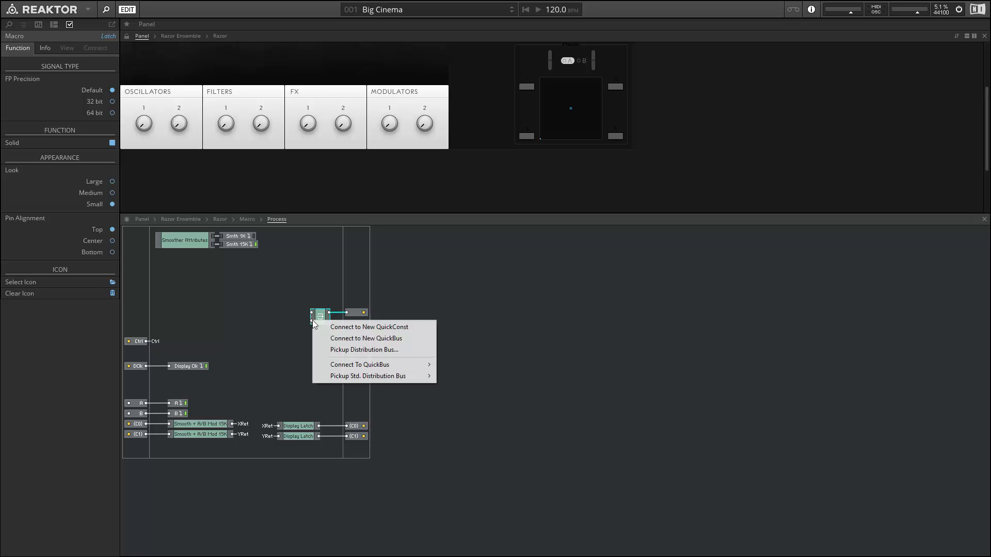
pyautogui.moveTo(382, 367)
pyautogui.click(456, 364)
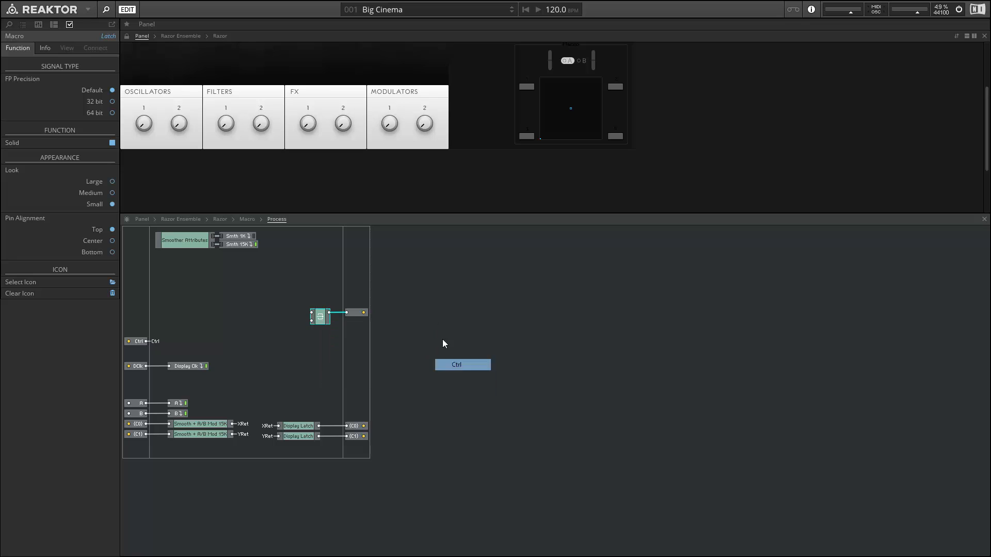
pyautogui.rightClick(320, 323)
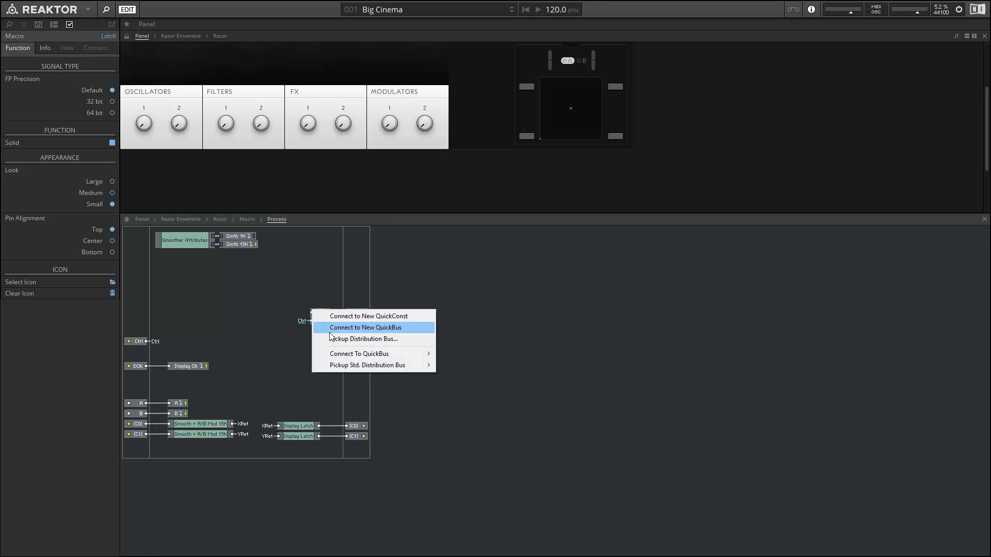
pyautogui.moveTo(361, 352)
pyautogui.click(457, 365)
# Step: Duplicate the Latch together with its output port and connect the copy's upper input to the YRet QuickBus
pyautogui.moveTo(286, 299); pyautogui.dragTo(318, 339)
pyautogui.hotkey('ctrl', 'd')
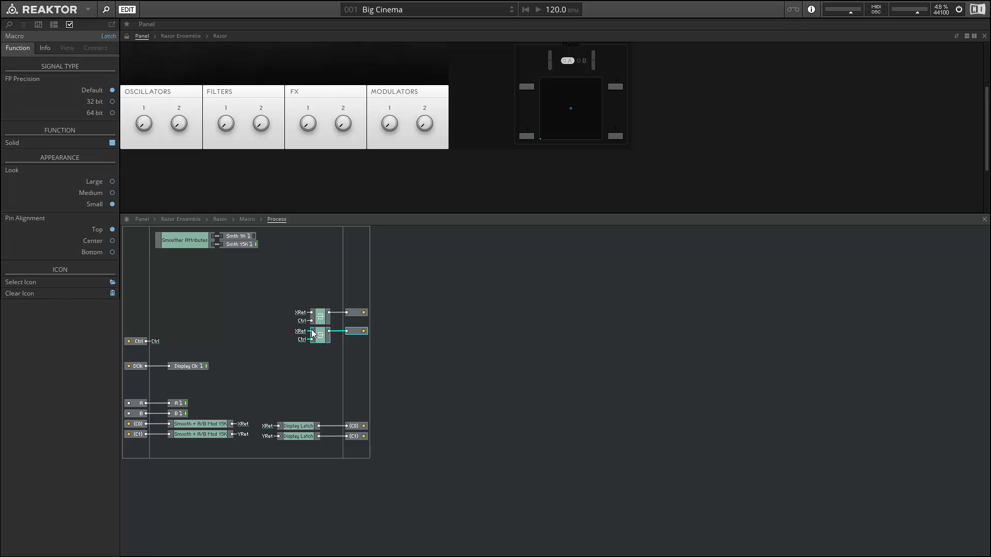
pyautogui.rightClick(314, 333)
pyautogui.moveTo(361, 370)
pyautogui.click(463, 394)
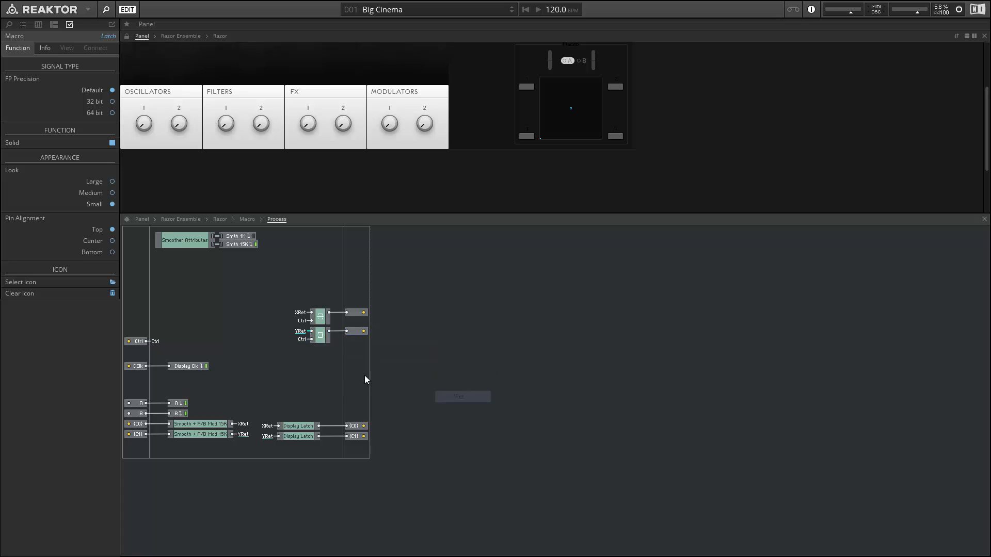
# Step: Name the XRet latch's output port X and the YRet latch's port Y, and return to the parent macro structure
pyautogui.doubleClick(360, 313)
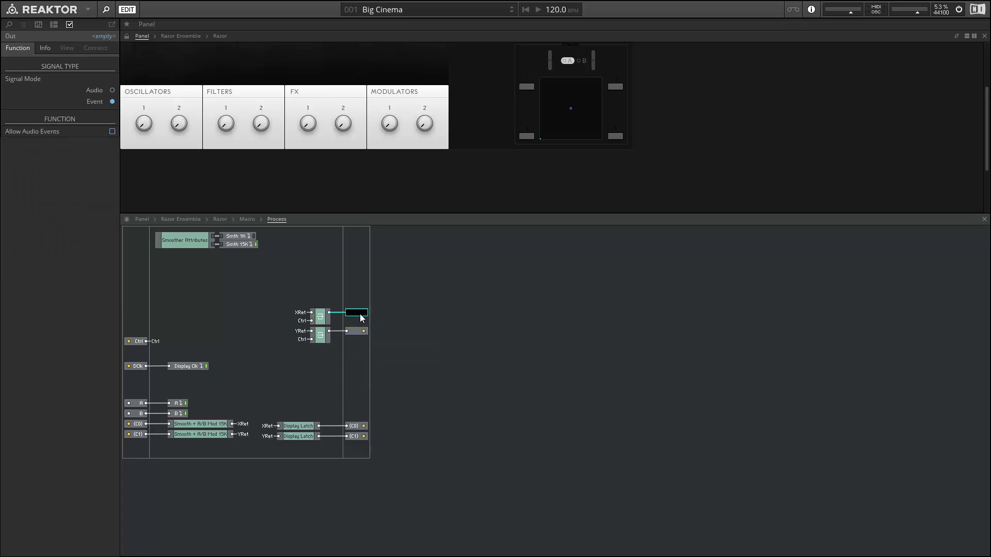
pyautogui.write('XS')
pyautogui.press('BackSpace')
pyautogui.doubleClick(356, 332)
pyautogui.write('Y')
pyautogui.click(323, 366)
pyautogui.doubleClick(323, 366)
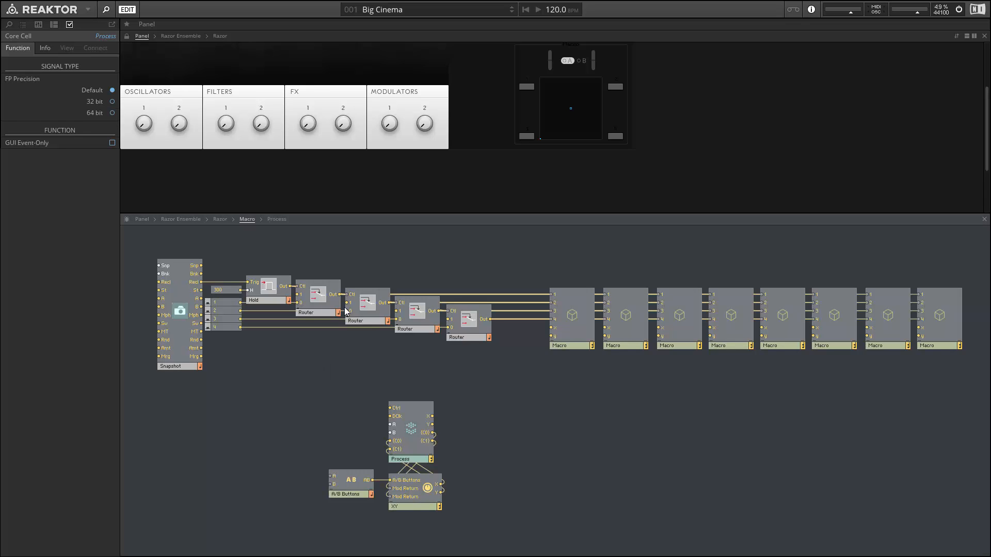
# Step: Add a System Info module beside the Process cell and wire its CR and DClk outputs to the cell's Ctrl and DClk inputs
pyautogui.click(413, 452)
pyautogui.moveTo(413, 452); pyautogui.dragTo(415, 454)
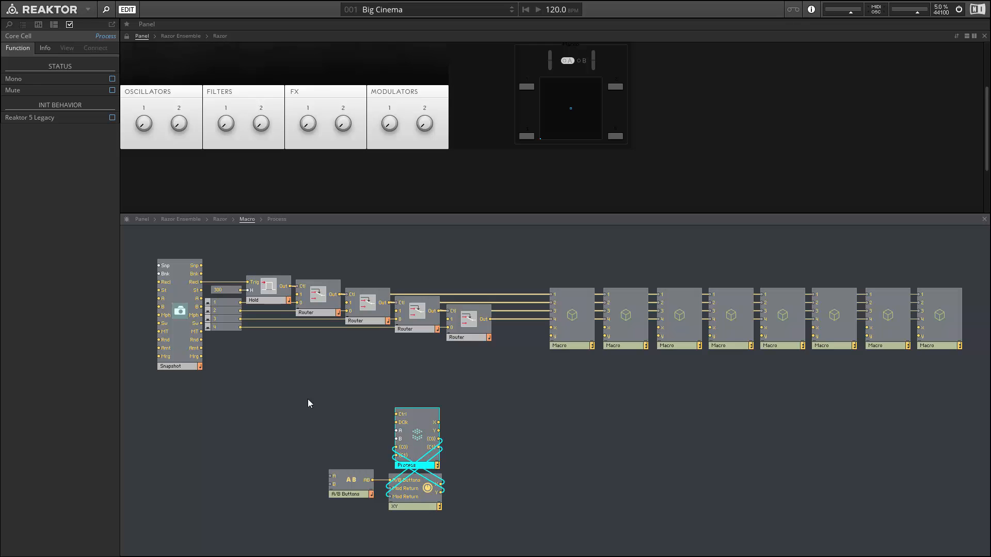
pyautogui.rightClick(253, 395)
pyautogui.moveTo(299, 398)
pyautogui.moveTo(403, 386)
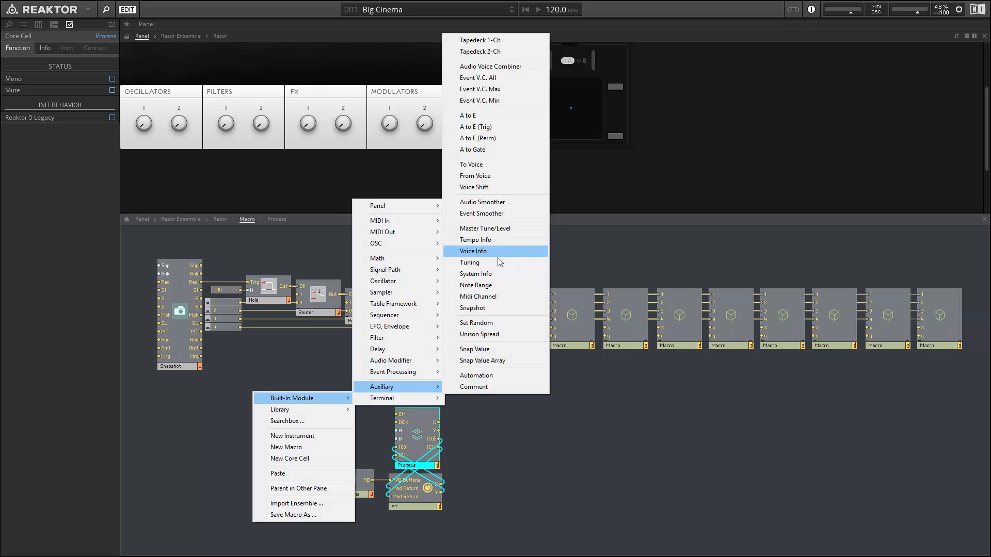
pyautogui.click(487, 274)
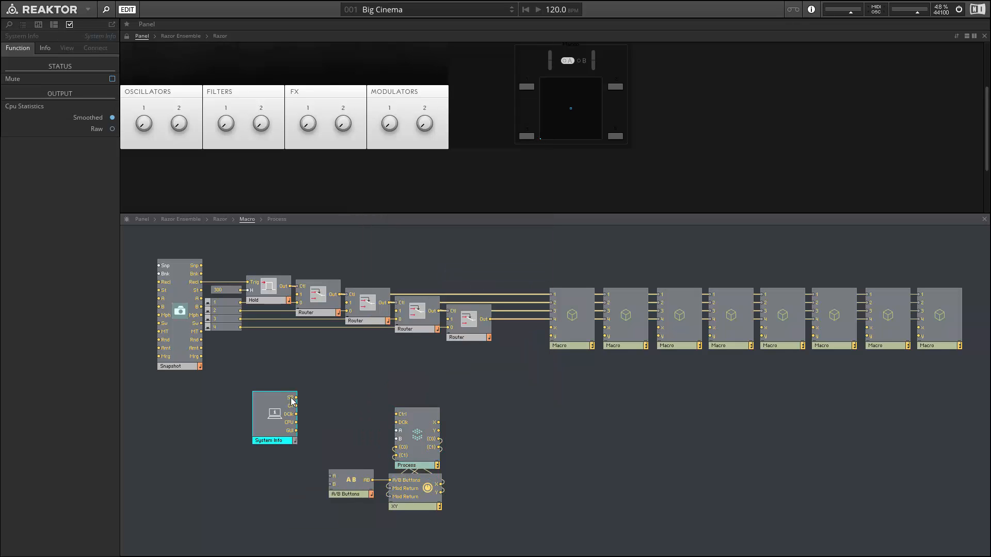
pyautogui.moveTo(296, 405); pyautogui.dragTo(351, 436)
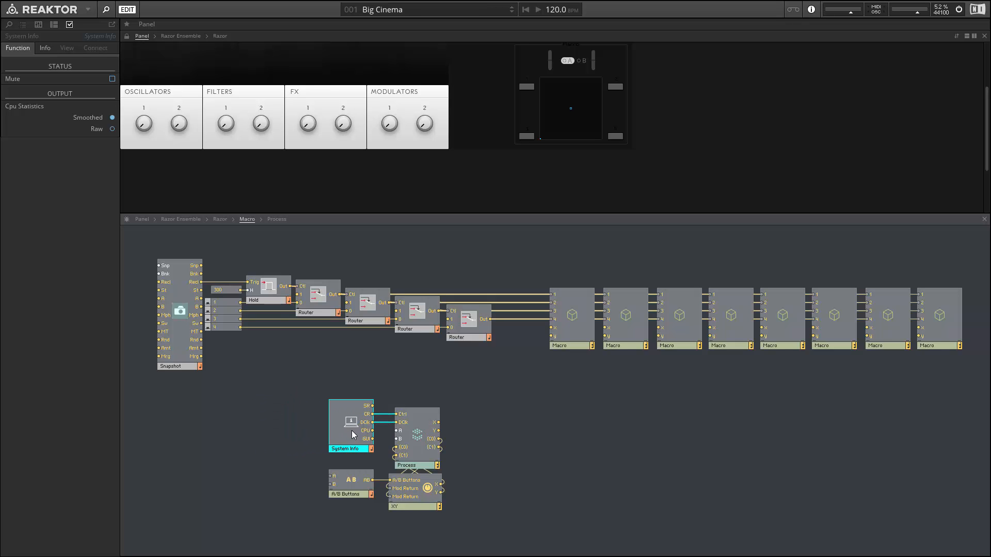
# Step: Move the System Info, Process, A/B Buttons and XY modules up as a group and set them all to Mono
pyautogui.moveTo(281, 381); pyautogui.dragTo(420, 513)
pyautogui.moveTo(430, 438); pyautogui.dragTo(420, 401)
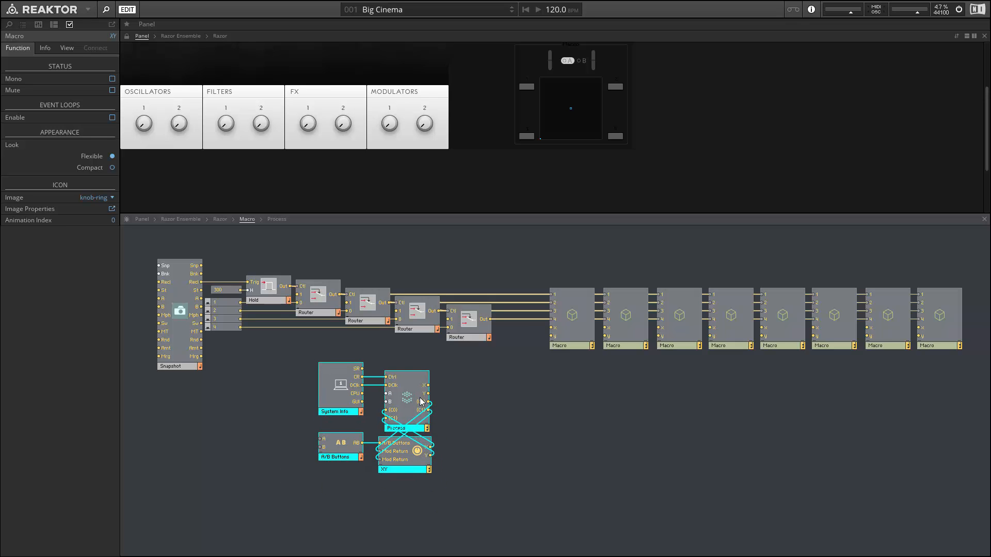
pyautogui.rightClick(405, 391)
pyautogui.click(310, 375)
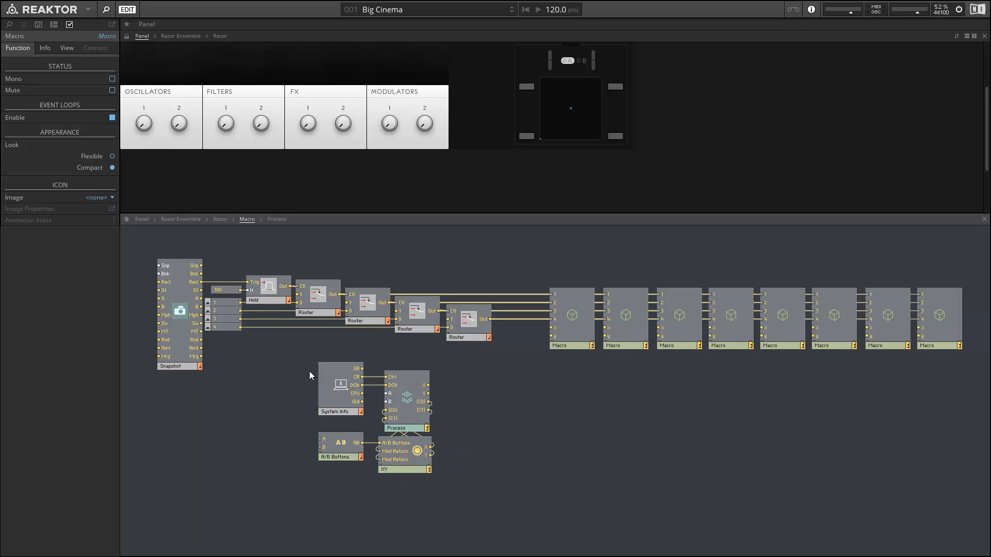
pyautogui.moveTo(304, 361); pyautogui.dragTo(432, 475)
pyautogui.rightClick(418, 467)
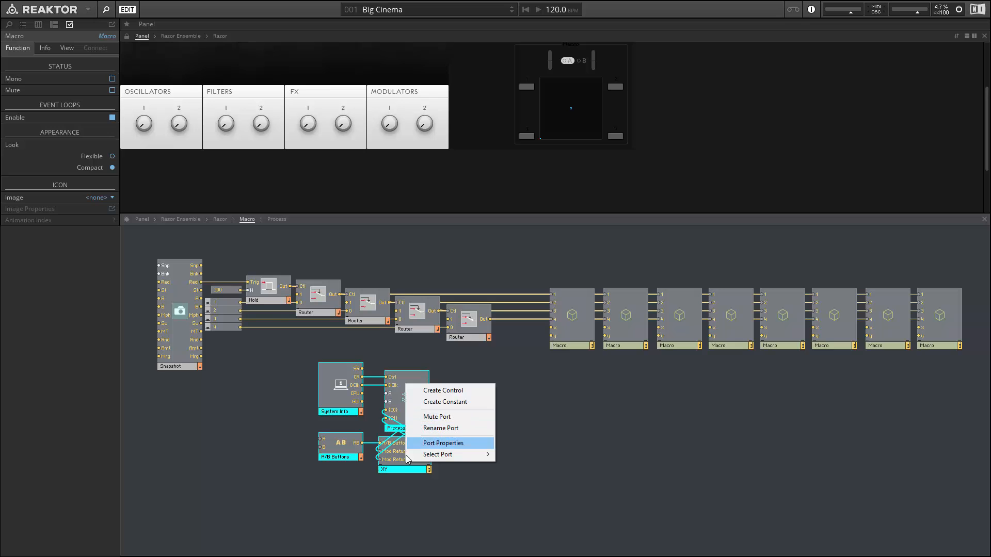
pyautogui.rightClick(404, 472)
pyautogui.rightClick(397, 472)
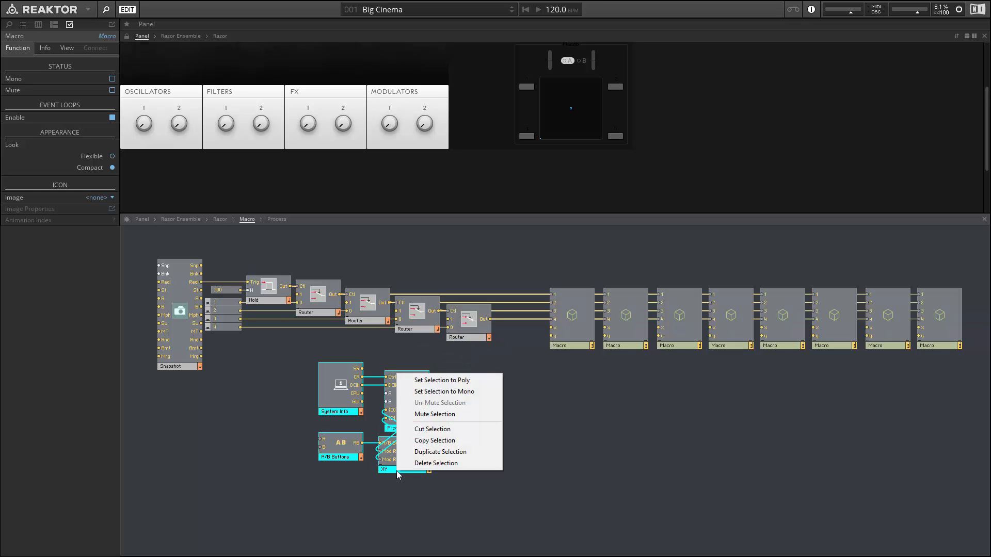
pyautogui.click(444, 391)
# Step: Add an In port named A to the macro, then duplicate it and name the copy B
pyautogui.click(249, 413)
pyautogui.rightClick(234, 377)
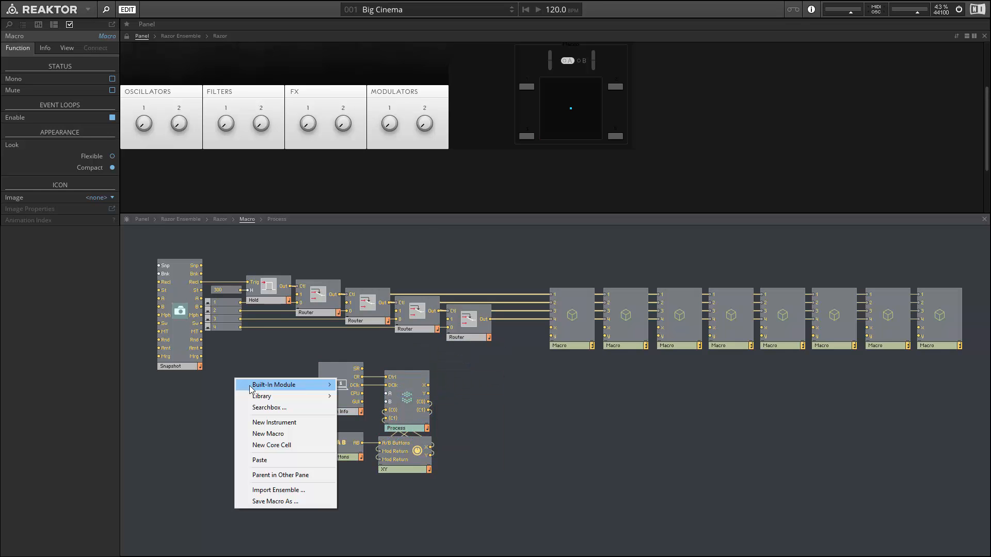
pyautogui.moveTo(279, 385)
pyautogui.moveTo(377, 382)
pyautogui.click(449, 386)
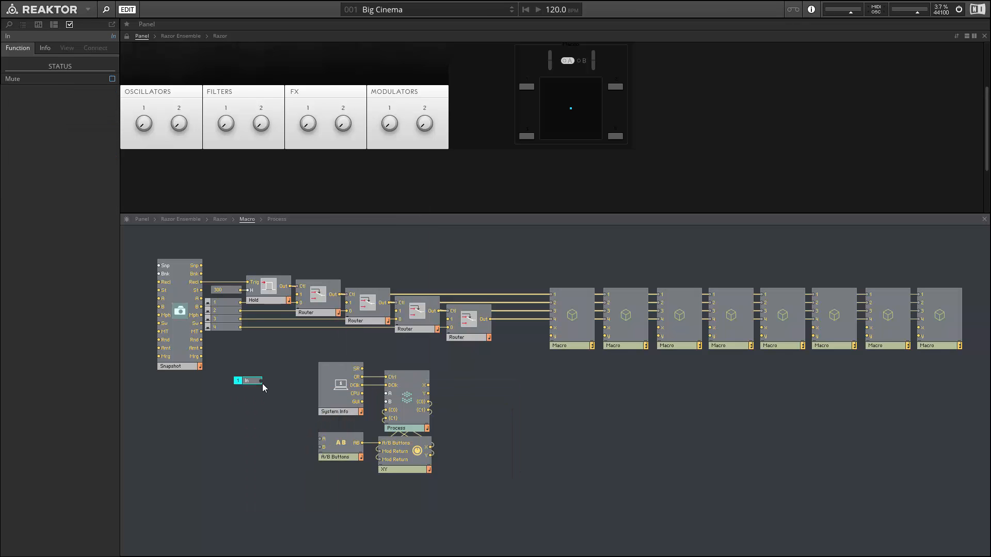
pyautogui.click(247, 388)
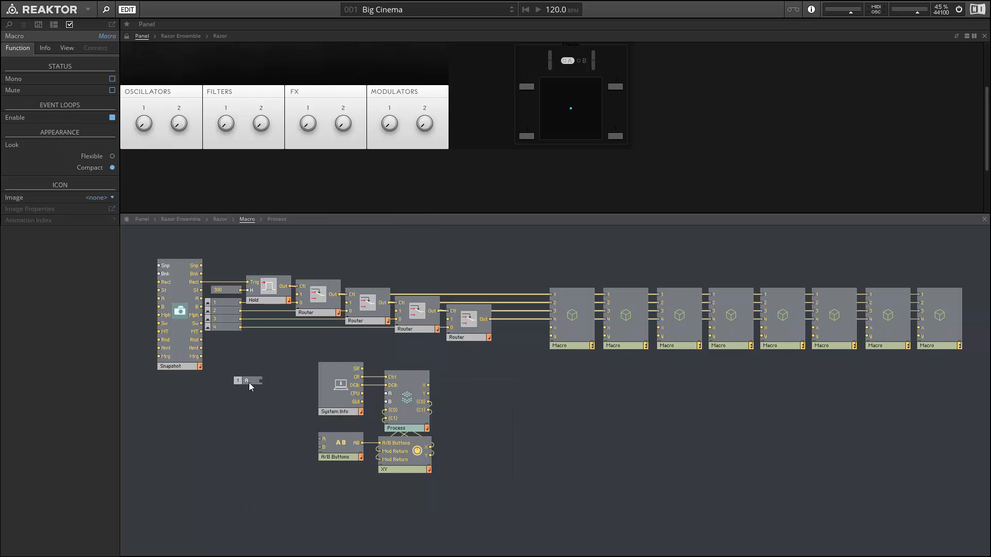
pyautogui.click(249, 385)
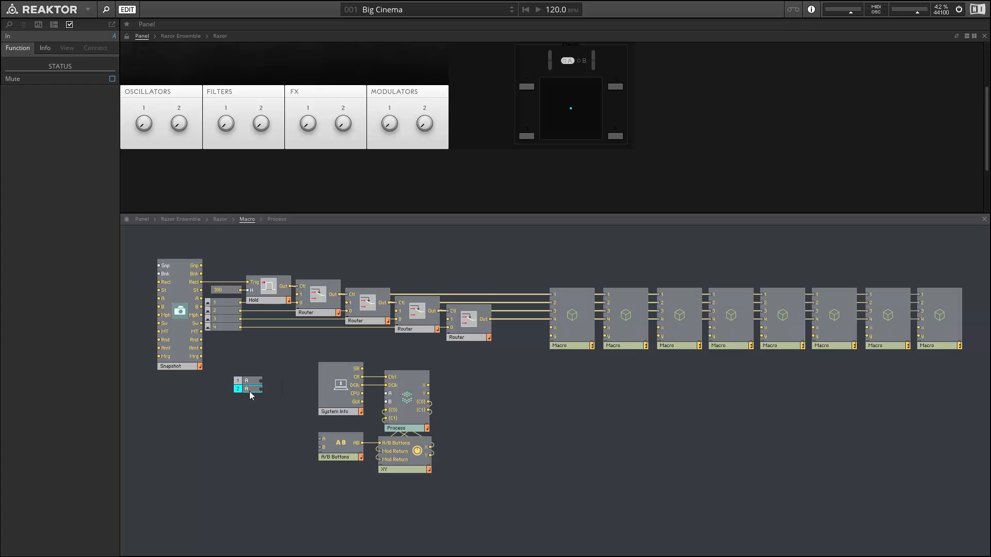
pyautogui.click(249, 413)
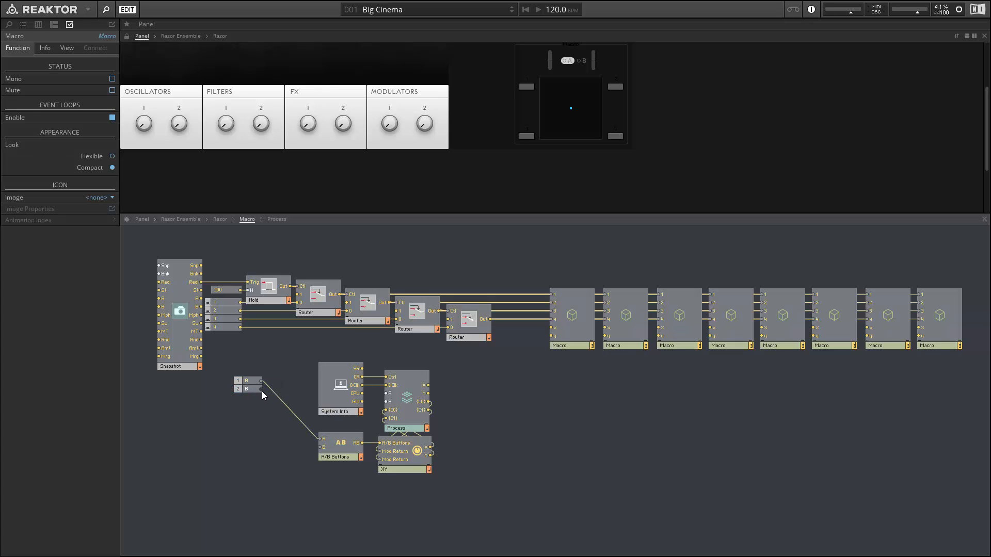
# Step: Wire the A and B ports to the matching inputs of A/B Buttons and Process, and return to the Razor instrument structure
pyautogui.moveTo(262, 391); pyautogui.dragTo(324, 450)
pyautogui.moveTo(260, 383); pyautogui.dragTo(387, 394)
pyautogui.moveTo(260, 389); pyautogui.dragTo(299, 403)
pyautogui.click(455, 410)
pyautogui.doubleClick(455, 409)
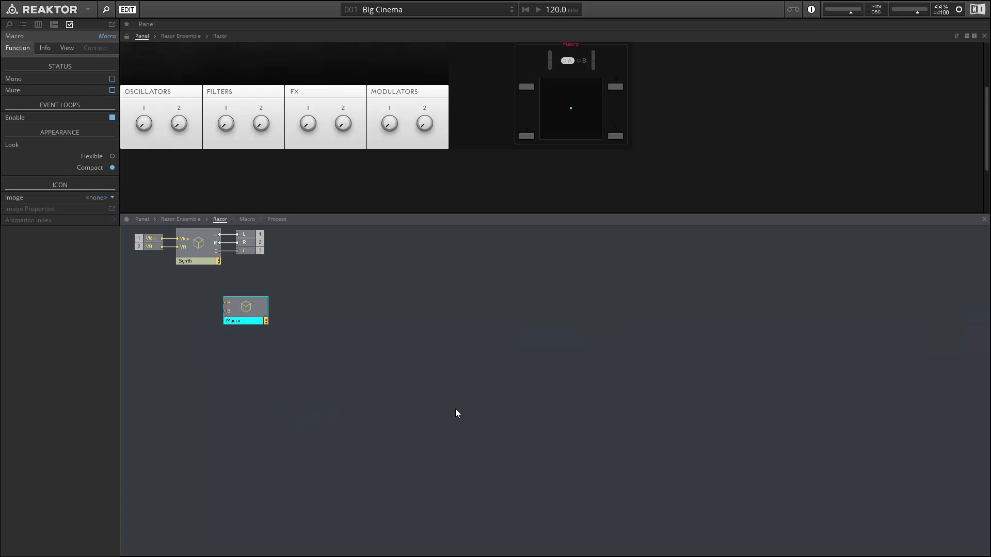
# Step: Move the macro aside and add an LFO module below it
pyautogui.moveTo(251, 321); pyautogui.dragTo(295, 327)
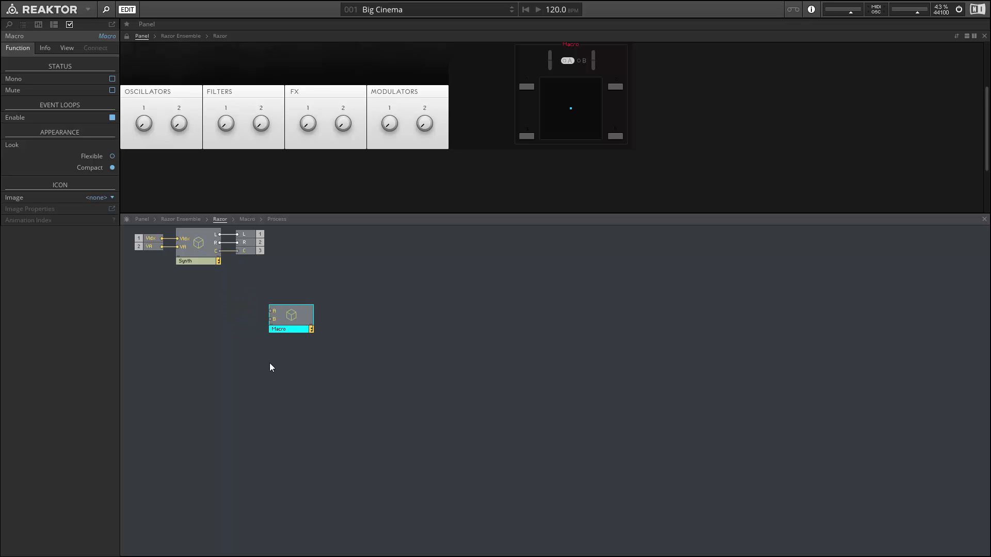
pyautogui.doubleClick(270, 363)
pyautogui.write('lfo')
pyautogui.press('Return')
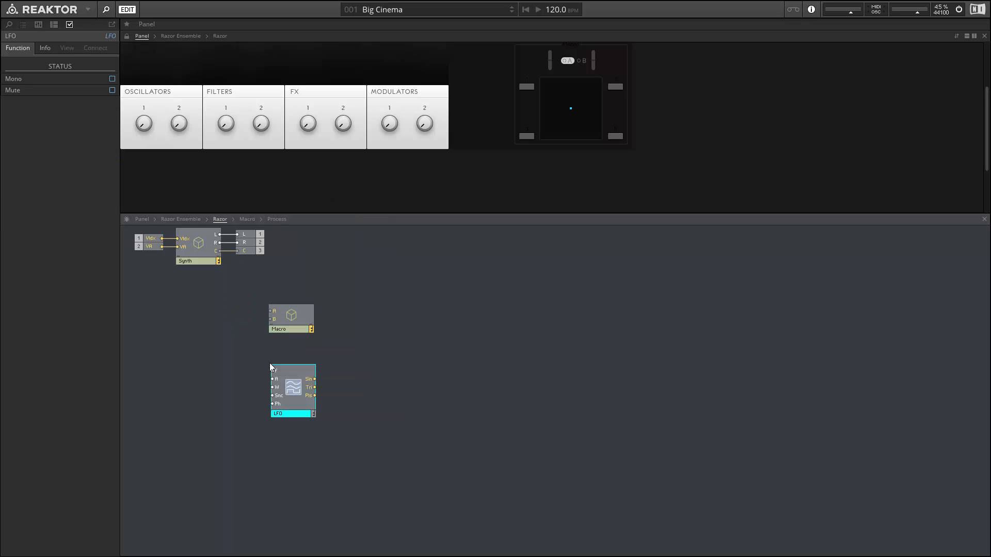
# Step: Create constants of 1 on the LFO's F and A inputs and connect its Sin output to the macro's A input
pyautogui.rightClick(277, 372)
pyautogui.click(309, 388)
pyautogui.rightClick(277, 380)
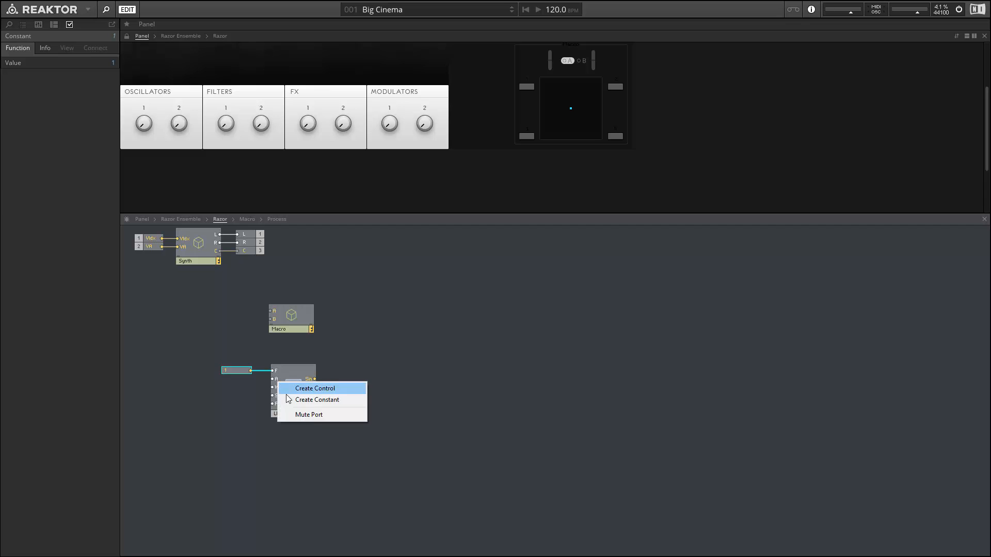
pyautogui.click(316, 400)
pyautogui.moveTo(296, 321); pyautogui.dragTo(375, 362)
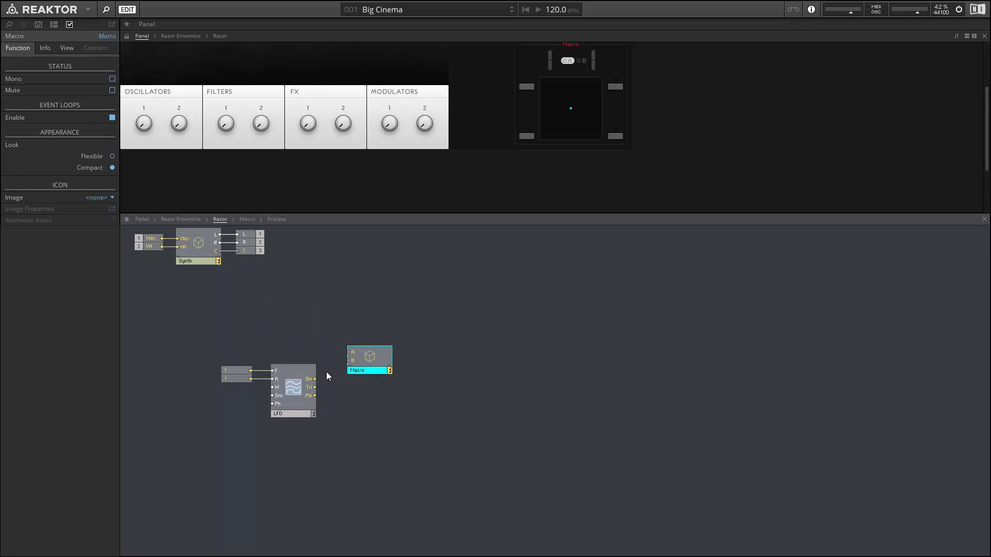
pyautogui.moveTo(316, 380); pyautogui.dragTo(352, 355)
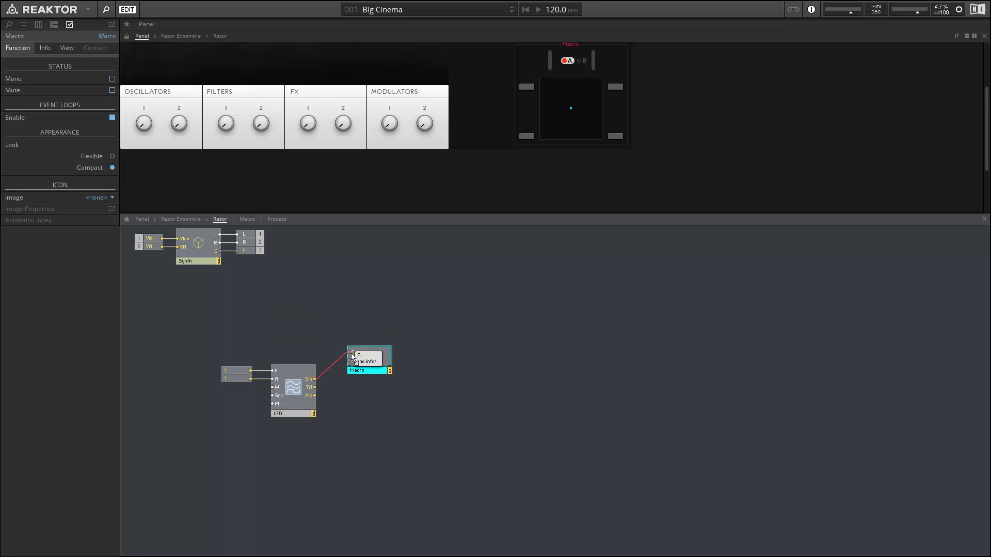
# Step: Raise the Mod A slider slightly above the XY pad and set the LFO to Mono
pyautogui.scroll(3, 533, 159)
pyautogui.scroll(2, 533, 165)
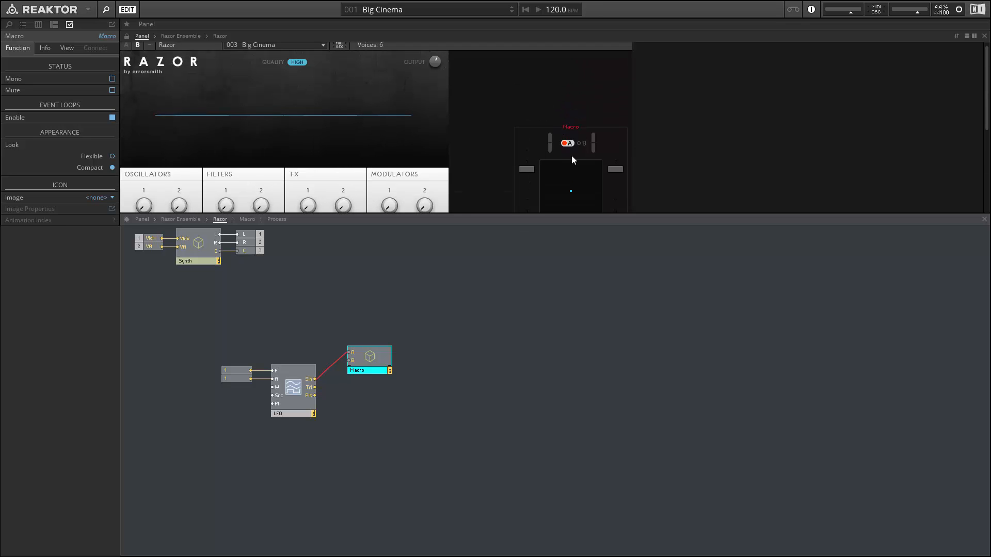
pyautogui.click(550, 143)
pyautogui.moveTo(551, 142); pyautogui.dragTo(546, 96)
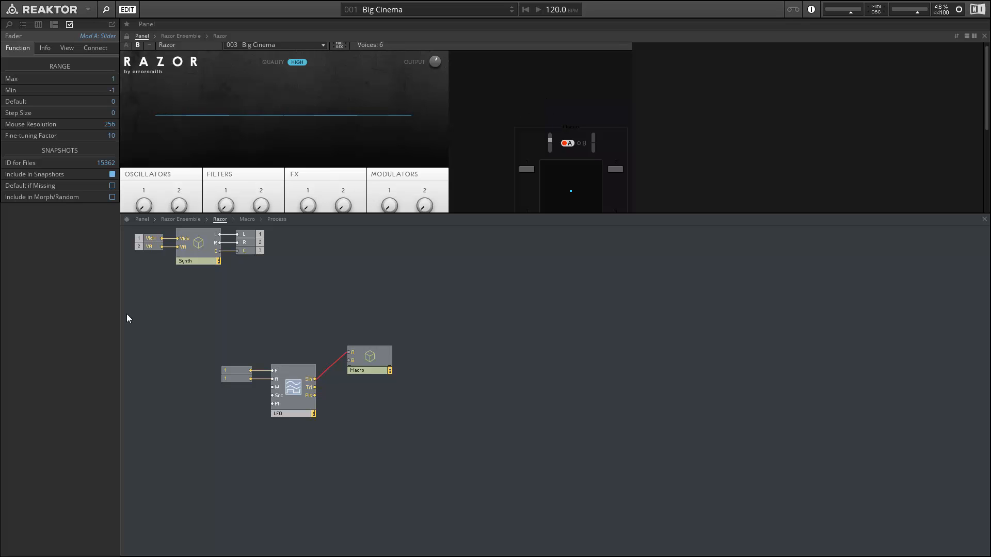
pyautogui.click(305, 391)
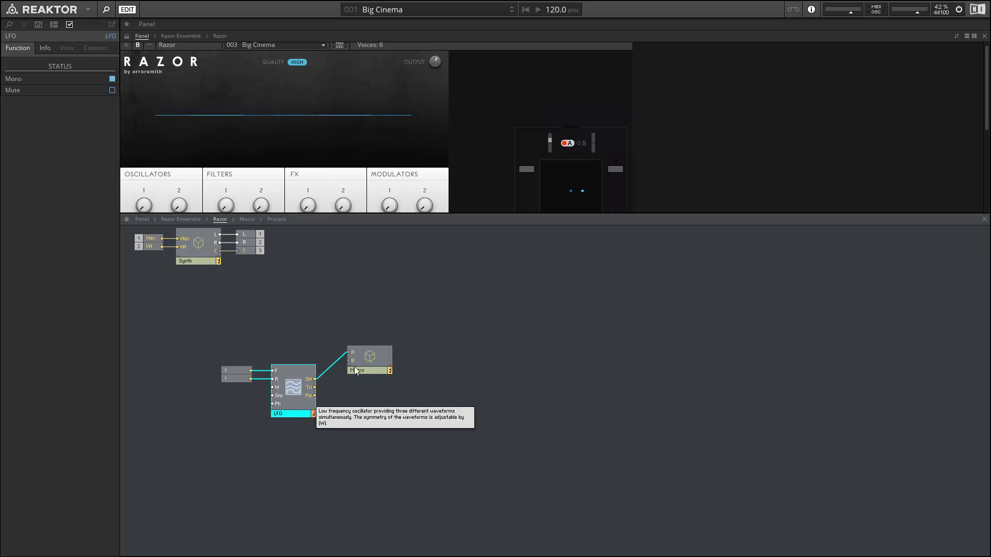
# Step: Enlarge the panel view, reset the Mod A slider to 0 and open the macro's structure
pyautogui.moveTo(526, 212); pyautogui.dragTo(533, 255)
pyautogui.moveTo(567, 193)
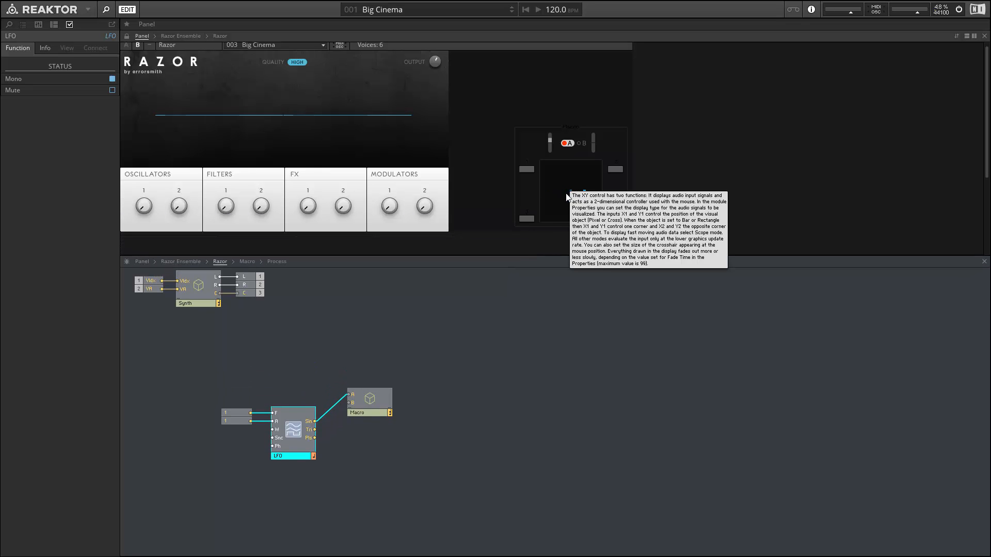
pyautogui.click(550, 141)
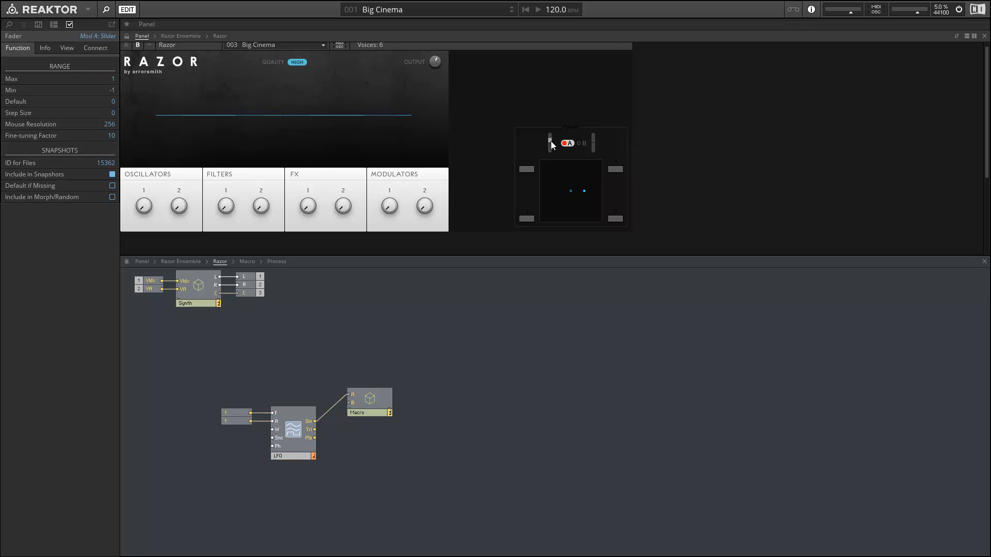
pyautogui.moveTo(374, 411); pyautogui.dragTo(378, 436)
pyautogui.doubleClick(376, 427)
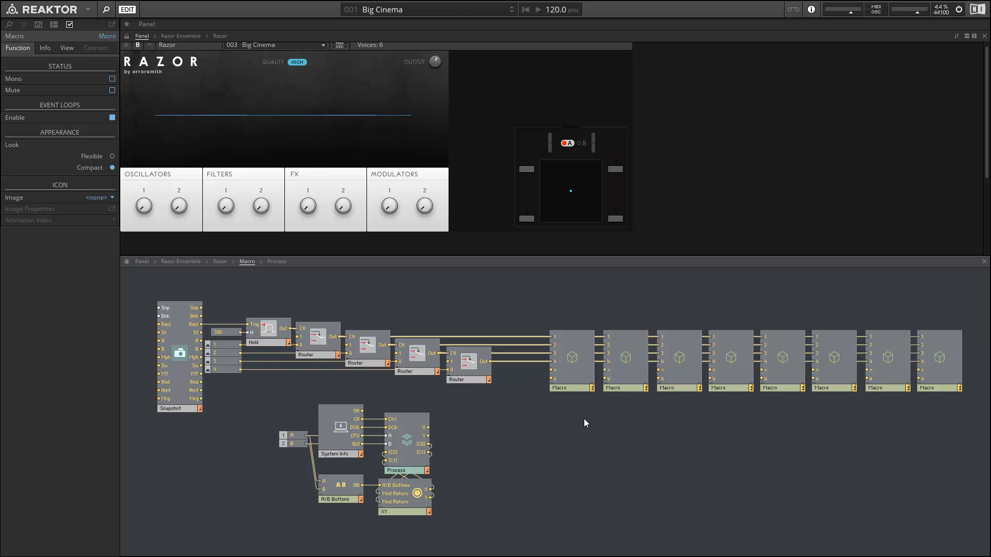
# Step: Add a Step Filter on the Process cell's X output and duplicate it for the Y output, placing both beside the cell
pyautogui.doubleClick(491, 400)
pyautogui.write('step f')
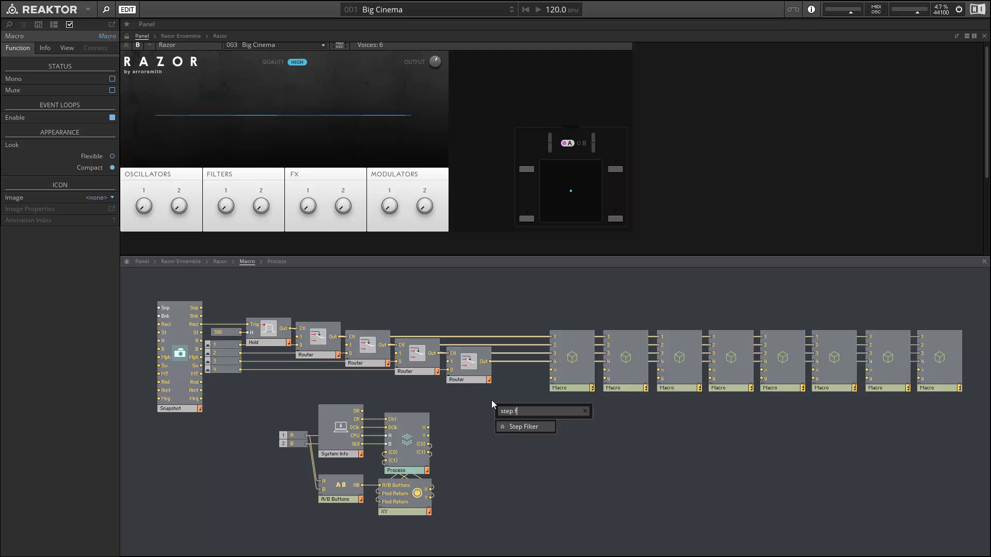
pyautogui.press('Return')
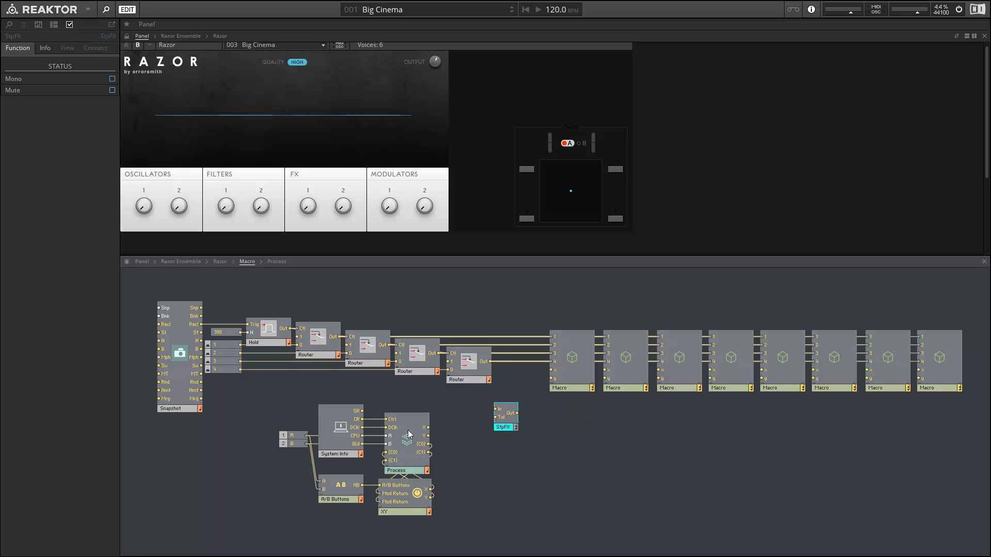
pyautogui.moveTo(429, 427); pyautogui.dragTo(459, 427)
pyautogui.hotkey('ctrl', 'd')
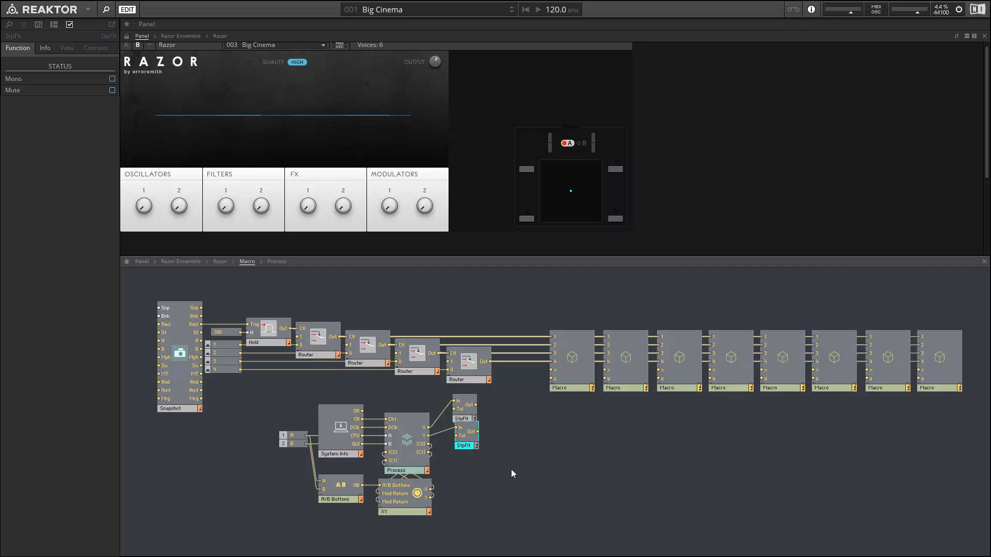
pyautogui.moveTo(511, 467); pyautogui.dragTo(469, 408)
# Step: Connect the X Step Filter's output to the x inputs of all eight macros in the row
pyautogui.moveTo(469, 416); pyautogui.dragTo(552, 369)
pyautogui.click(498, 443)
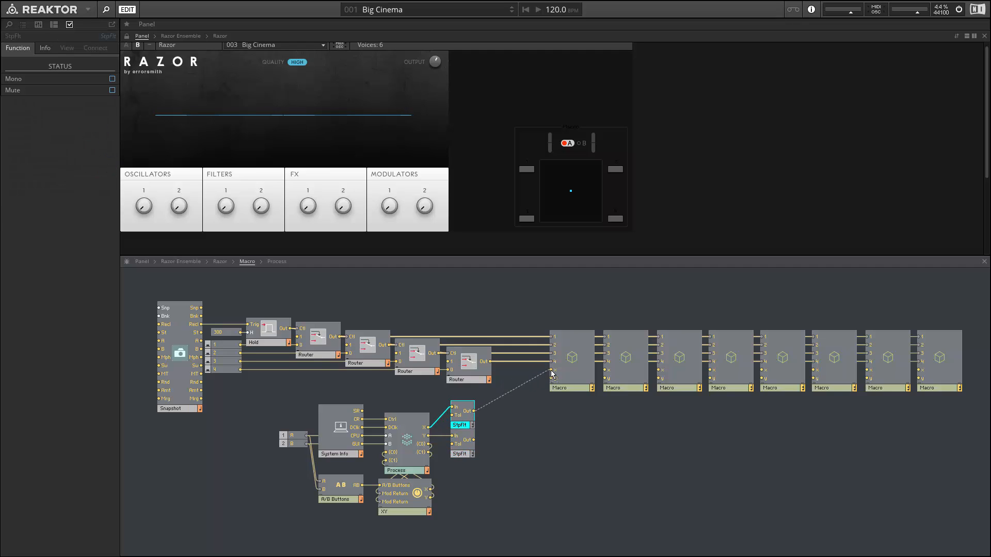
pyautogui.moveTo(474, 412); pyautogui.dragTo(606, 370)
pyautogui.moveTo(473, 411); pyautogui.dragTo(659, 370)
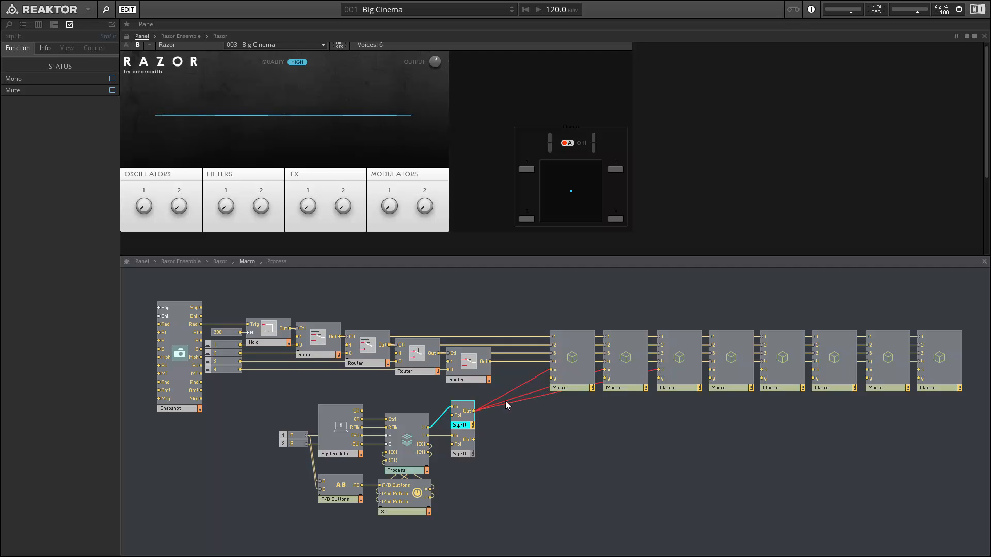
pyautogui.moveTo(474, 412)
pyautogui.mouseDown()
pyautogui.moveTo(710, 370)
pyautogui.moveTo(518, 420)
pyautogui.moveTo(474, 411)
pyautogui.mouseUp()
pyautogui.moveTo(591, 404); pyautogui.dragTo(617, 410)
pyautogui.moveTo(869, 372); pyautogui.dragTo(476, 410)
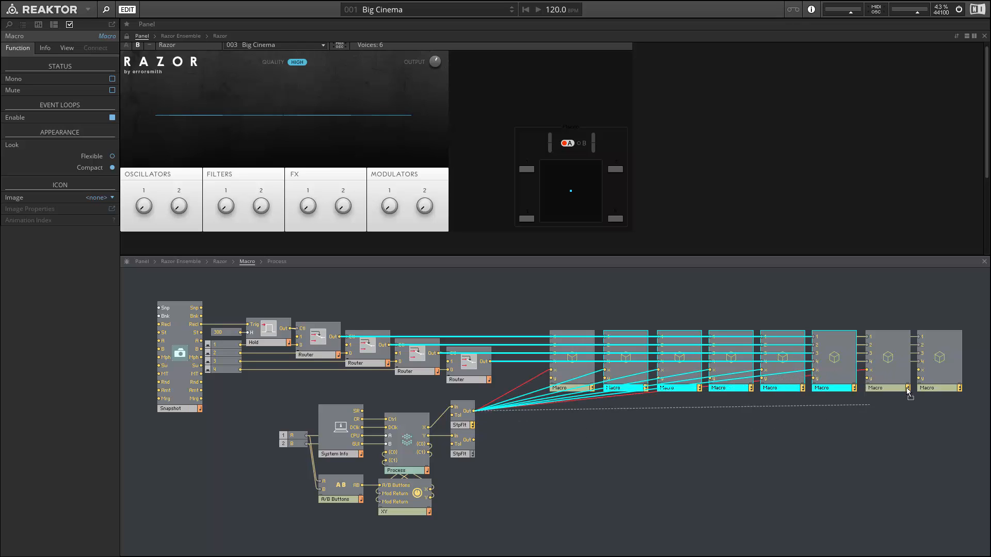
pyautogui.click(739, 431)
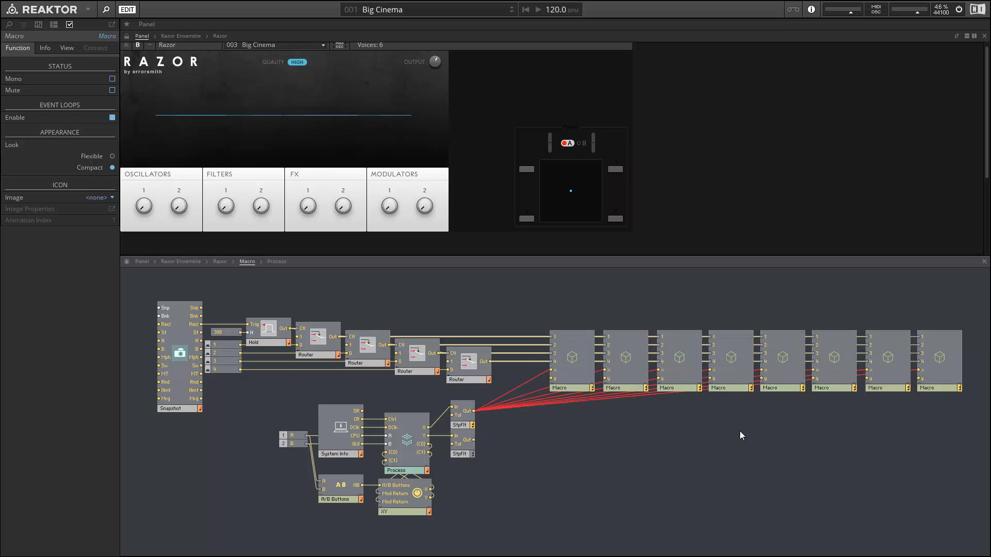
# Step: Set the X Step Filter to Mono
pyautogui.click(450, 426)
pyautogui.rightClick(455, 422)
pyautogui.click(465, 426)
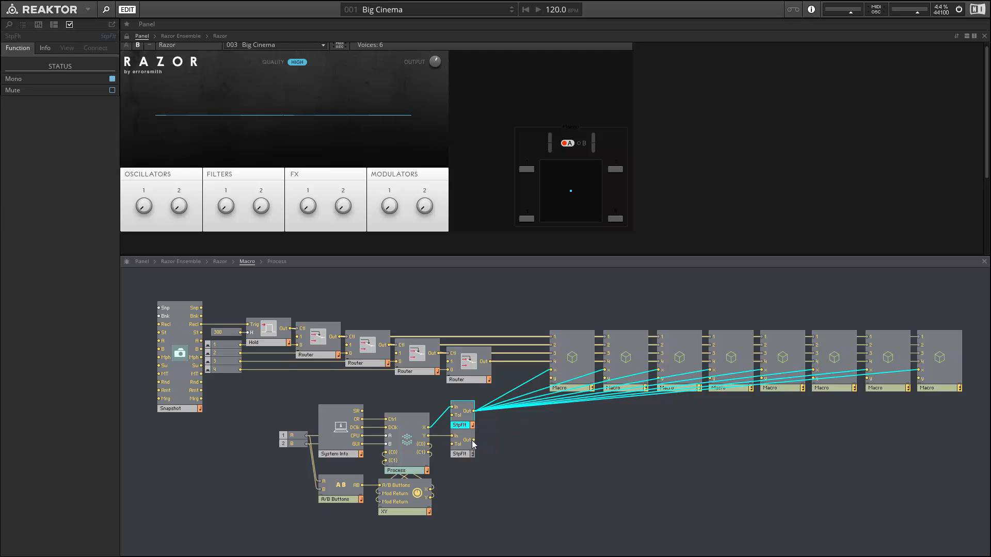
# Step: Connect the Y Step Filter's output to the y inputs of all eight macros and set that filter to Mono
pyautogui.moveTo(473, 441); pyautogui.dragTo(553, 381)
pyautogui.moveTo(556, 416); pyautogui.dragTo(605, 379)
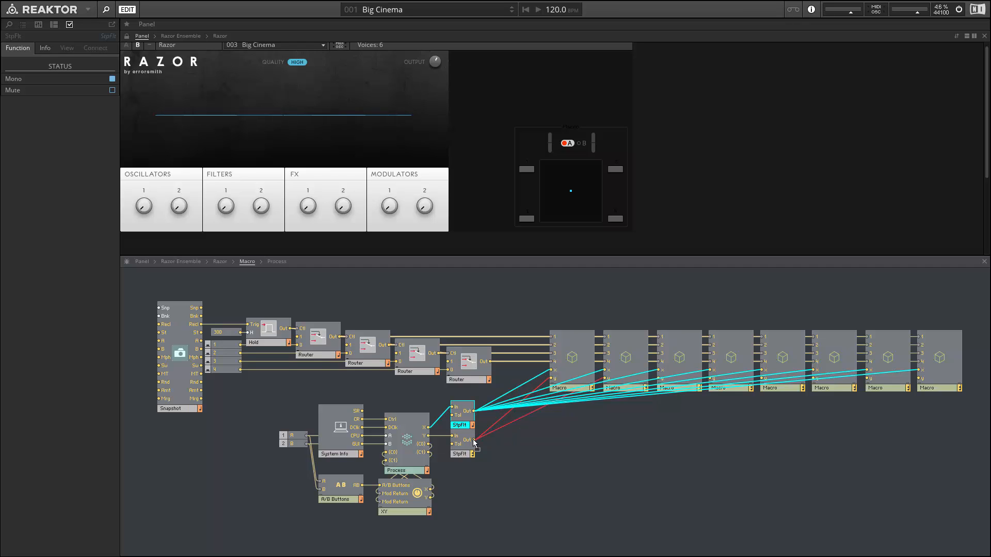
pyautogui.moveTo(474, 440); pyautogui.dragTo(660, 379)
pyautogui.moveTo(470, 442); pyautogui.dragTo(714, 381)
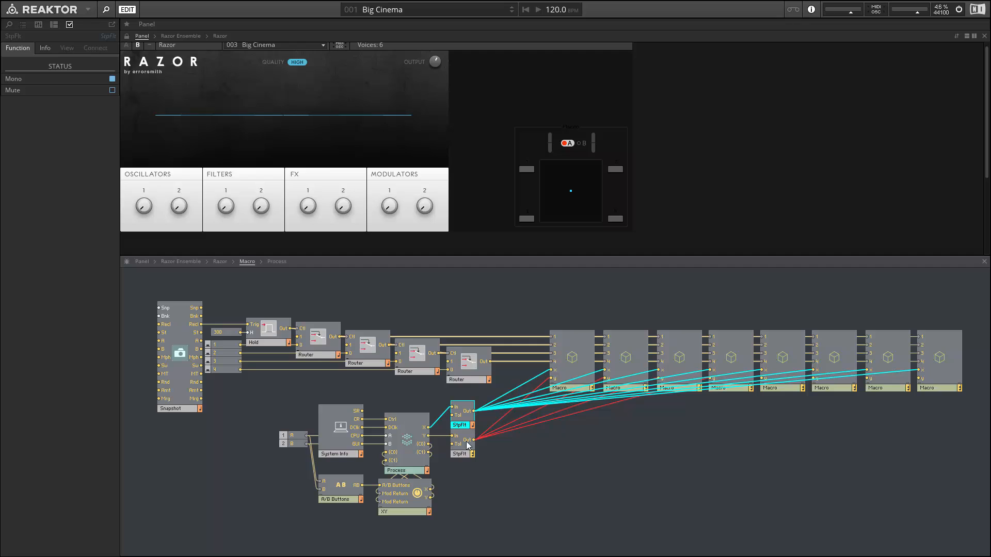
pyautogui.moveTo(593, 437); pyautogui.dragTo(792, 379)
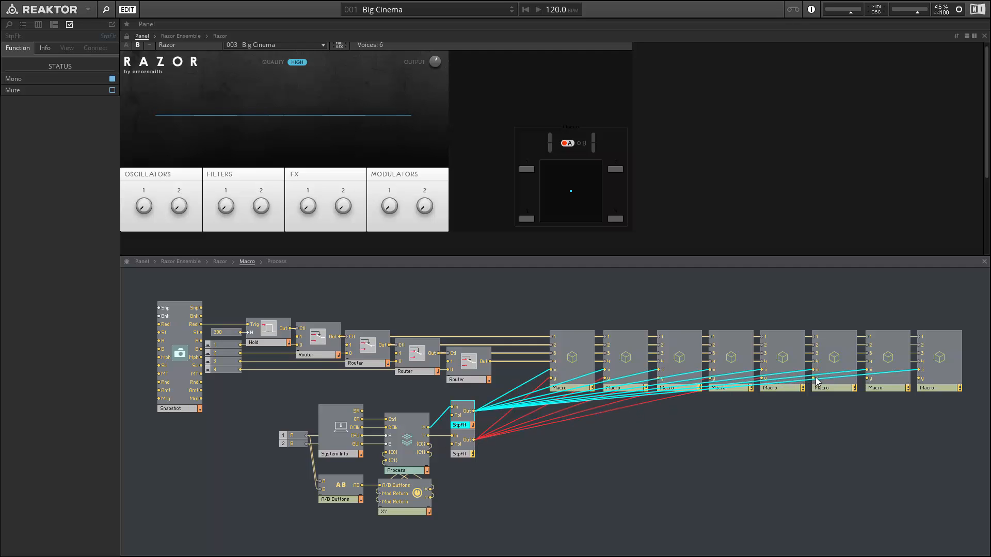
pyautogui.moveTo(475, 442)
pyautogui.mouseDown()
pyautogui.moveTo(827, 384)
pyautogui.moveTo(476, 443)
pyautogui.mouseUp()
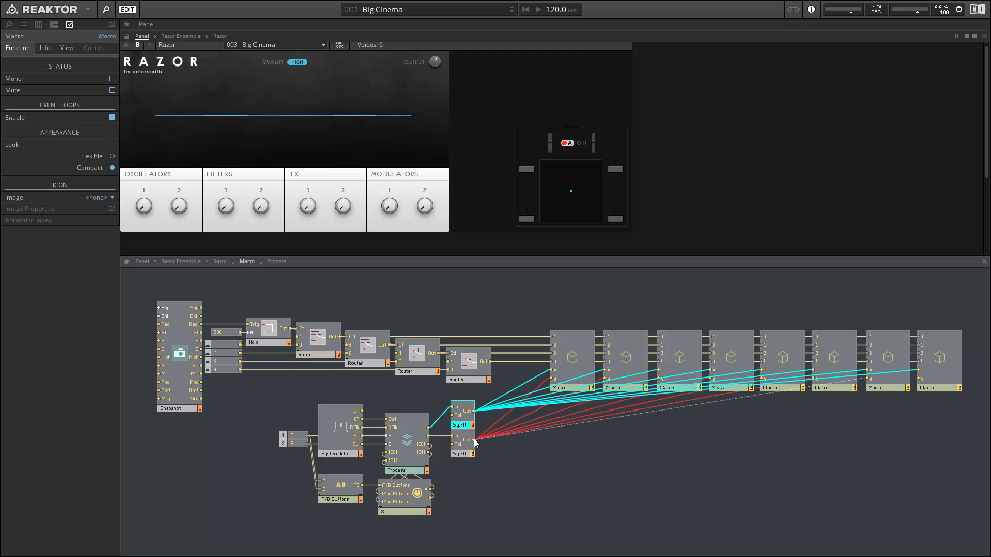
pyautogui.moveTo(665, 410); pyautogui.dragTo(929, 383)
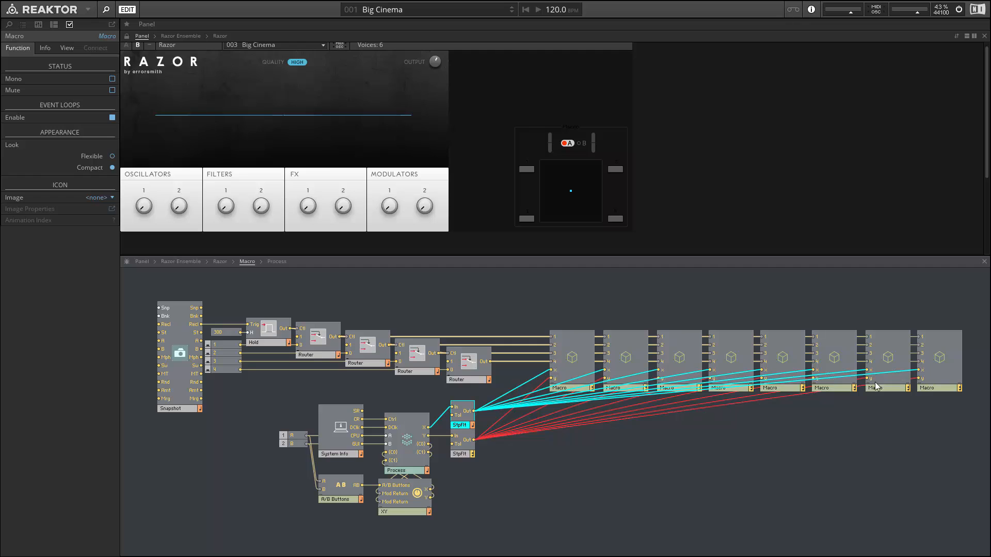
pyautogui.rightClick(472, 454)
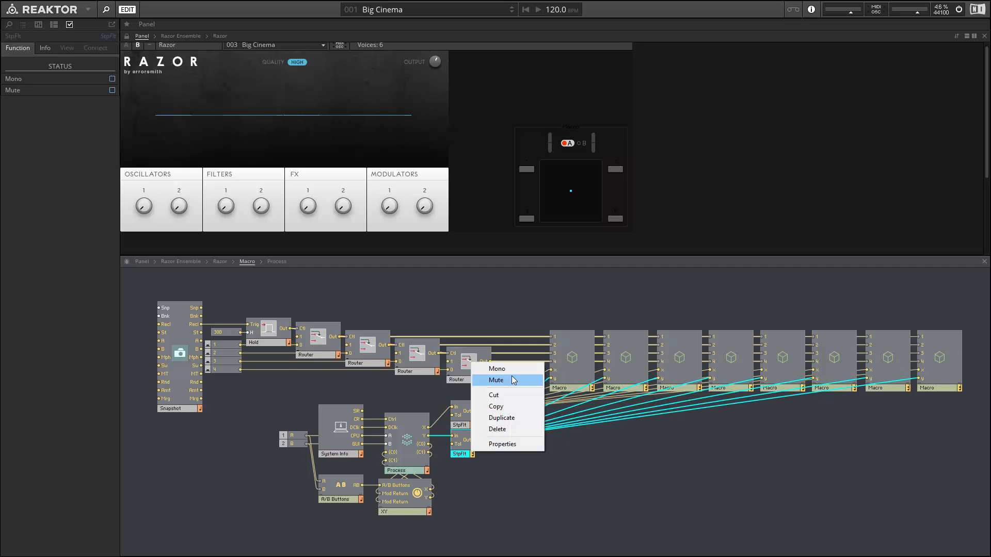
pyautogui.click(496, 369)
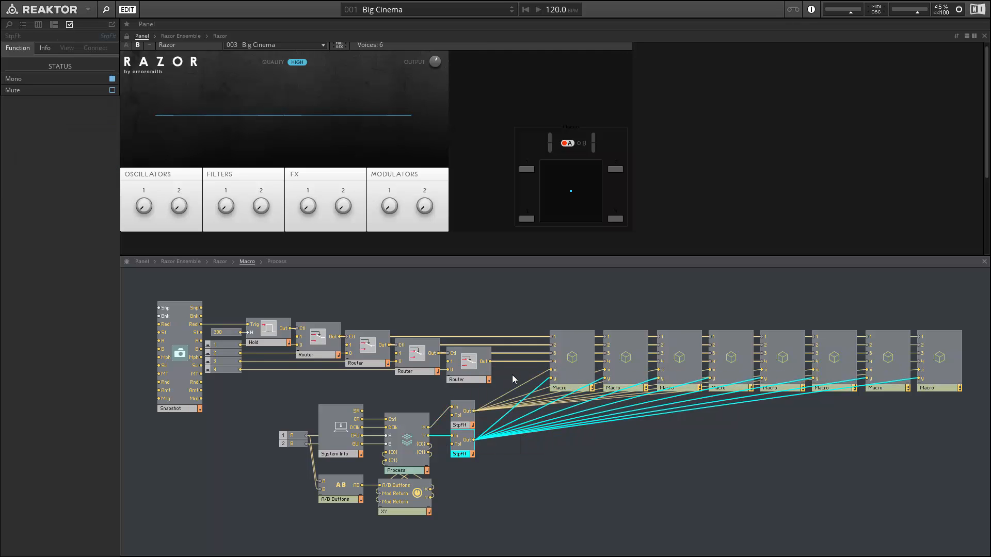
# Step: Test a small Mod A modulation on the XY pad, reset the slider, and close the structure view to show only the panel
pyautogui.click(551, 145)
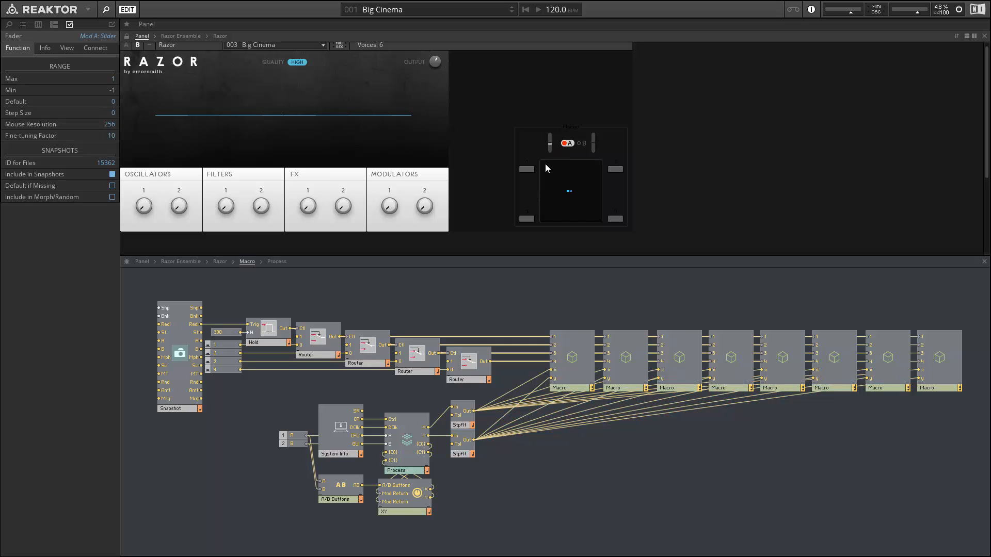
pyautogui.click(551, 144)
pyautogui.doubleClick(550, 147)
pyautogui.moveTo(341, 255); pyautogui.dragTo(342, 300)
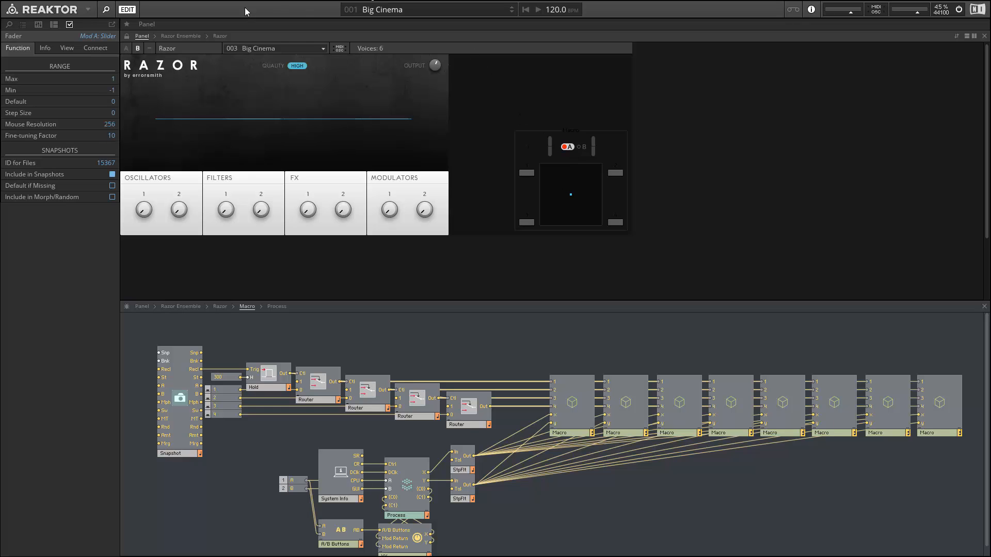
pyautogui.click(967, 36)
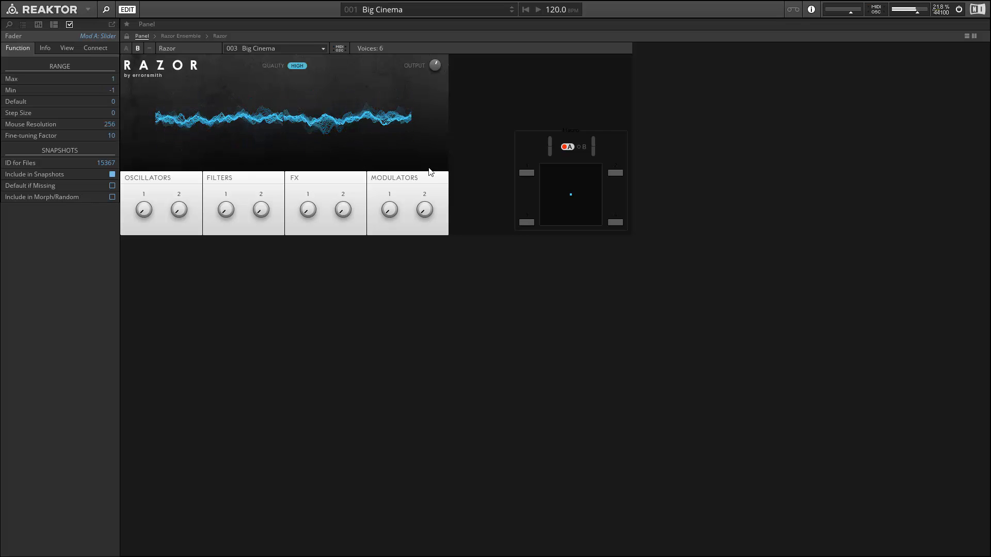
# Step: Raise both oscillator knobs, both filter knobs and FX 1, and store the setting to the XY pad's upper-right corner slot 2
pyautogui.moveTo(143, 210); pyautogui.dragTo(133, 180)
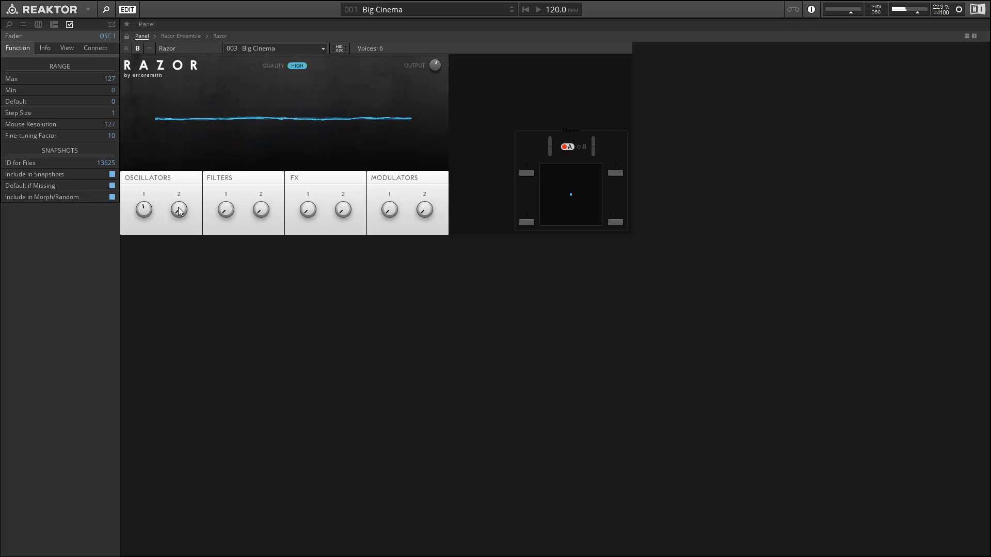
pyautogui.moveTo(179, 210); pyautogui.dragTo(178, 173)
pyautogui.moveTo(225, 209); pyautogui.dragTo(302, 185)
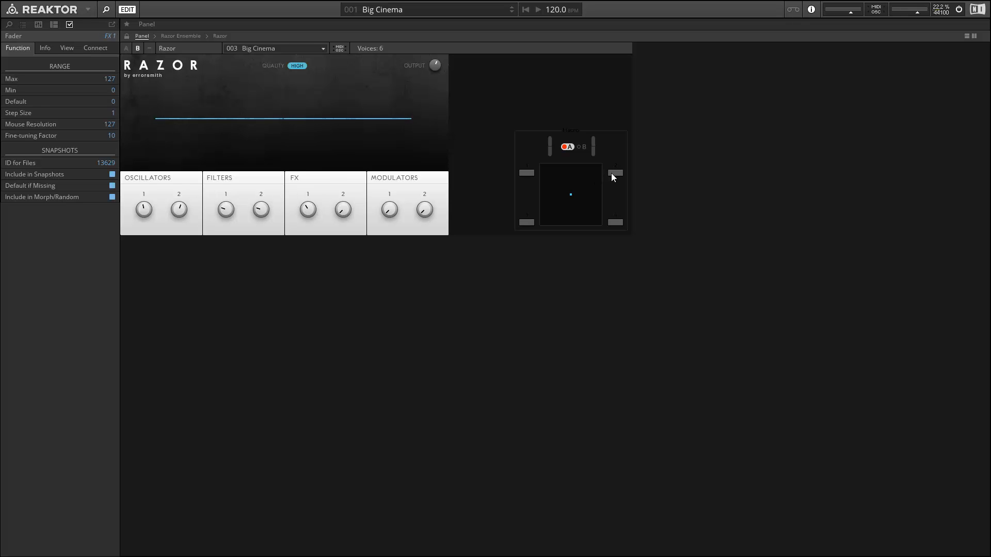
pyautogui.click(612, 174)
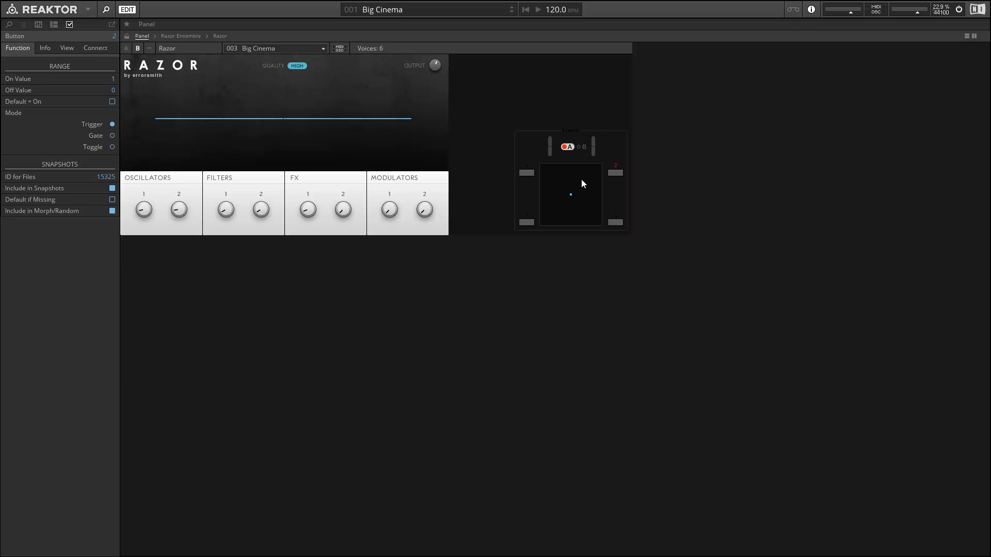
# Step: Test the morphing by moving the XY point to the upper-right corner, modulating it with Mod A, and returning it near the pad's centre
pyautogui.moveTo(581, 179); pyautogui.dragTo(605, 156)
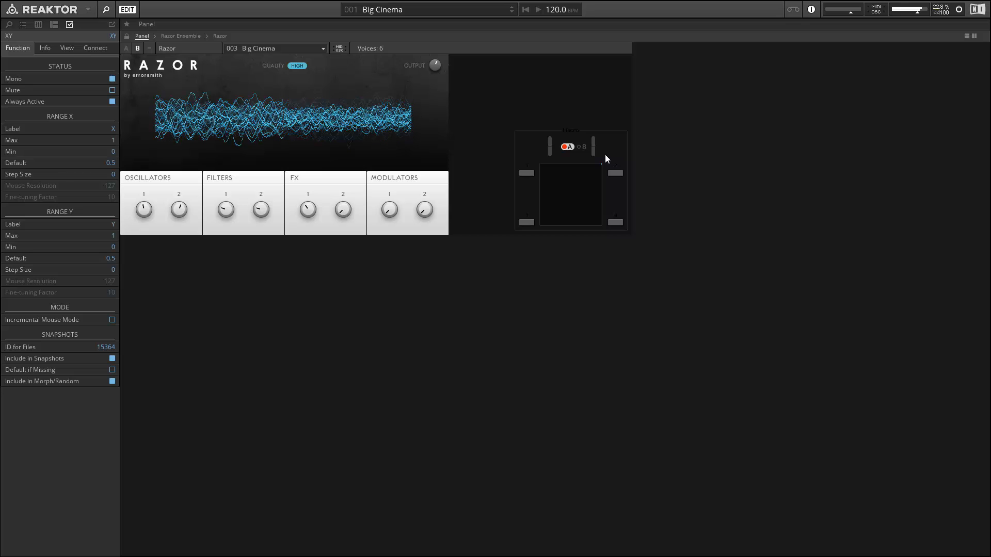
pyautogui.moveTo(577, 169); pyautogui.dragTo(551, 133)
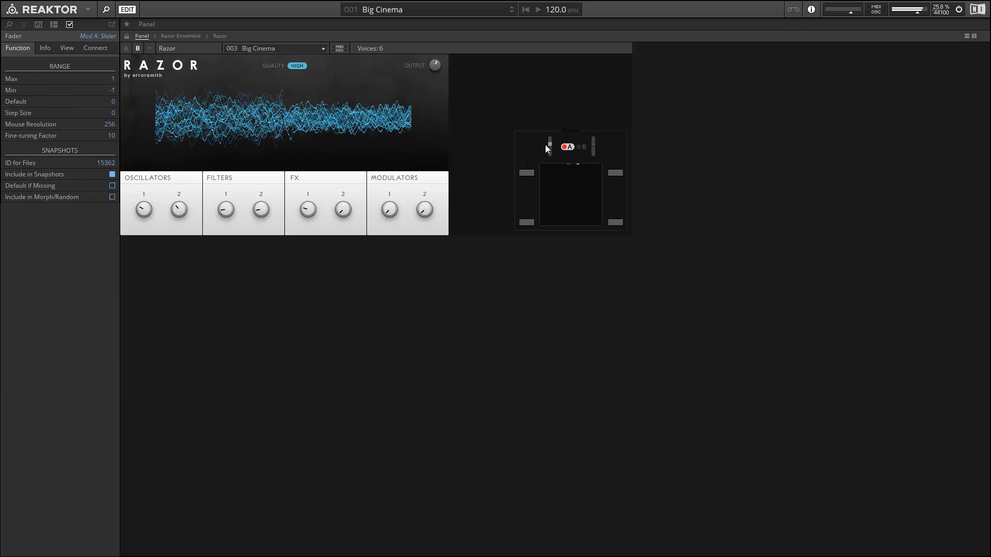
pyautogui.moveTo(550, 145)
pyautogui.mouseDown()
pyautogui.moveTo(549, 129)
pyautogui.moveTo(550, 166)
pyautogui.mouseUp()
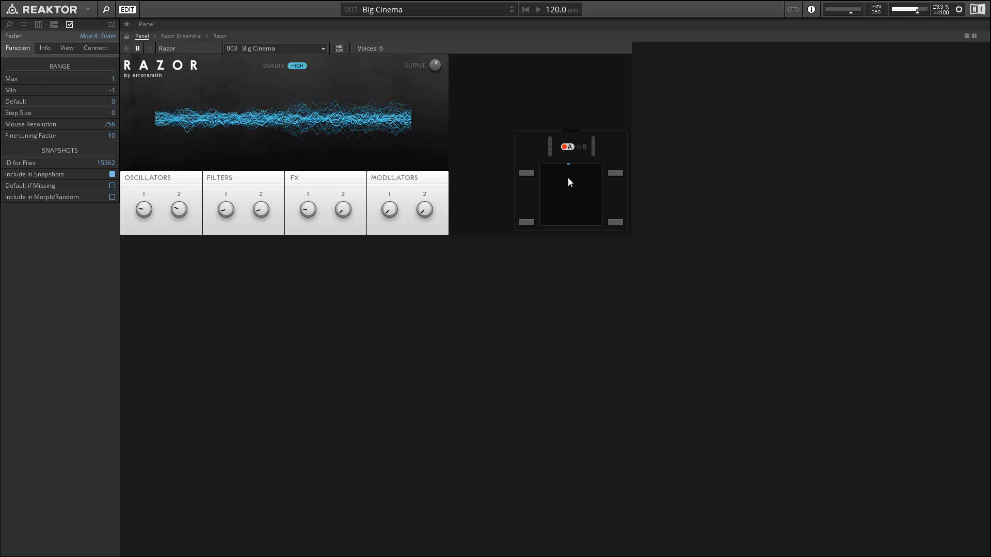
pyautogui.moveTo(582, 183); pyautogui.dragTo(574, 193)
# Step: Load the Disto Hoover snapshot and test the morph by sweeping the XY point to the pad's upper-left corner
pyautogui.click(389, 11)
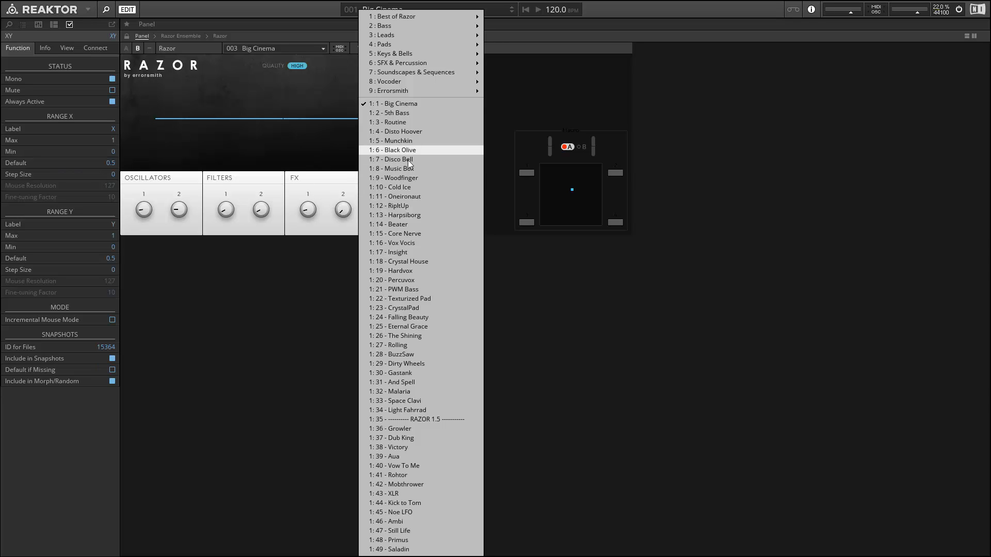
pyautogui.click(420, 130)
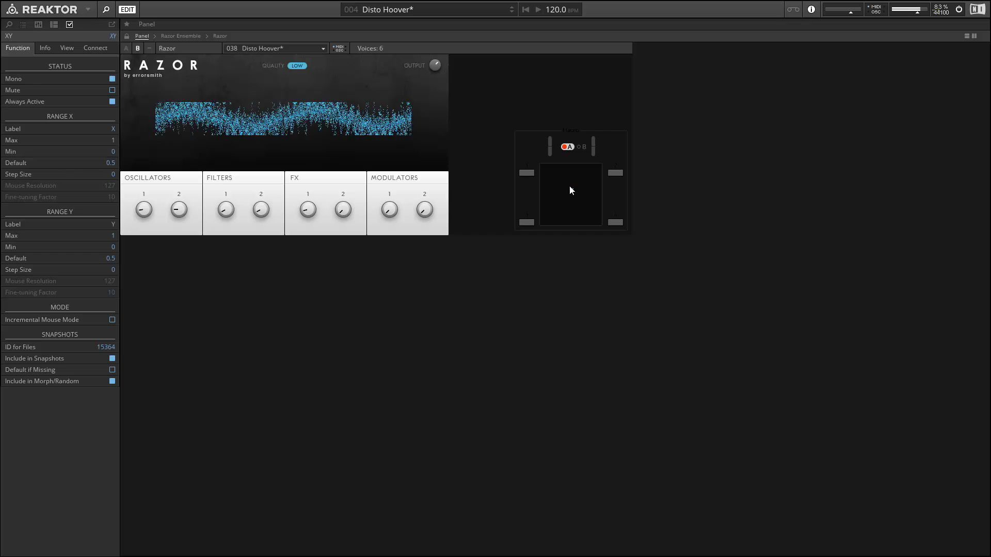
pyautogui.moveTo(571, 190); pyautogui.dragTo(522, 156)
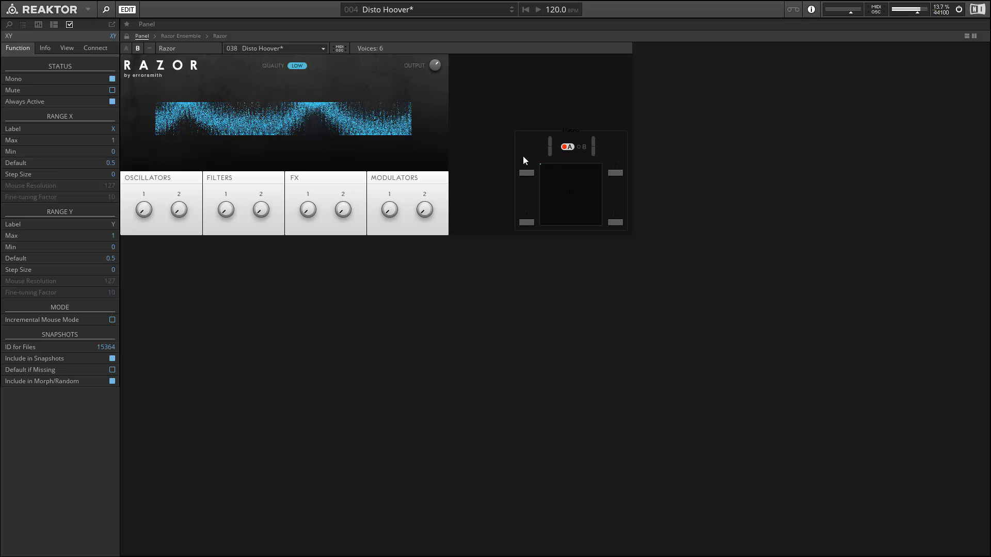
# Step: Load the 5th Bass snapshot, move the XY point to the pad's upper middle while modulating it with Mod A, and reset the Mod A slider
pyautogui.click(383, 10)
pyautogui.click(415, 113)
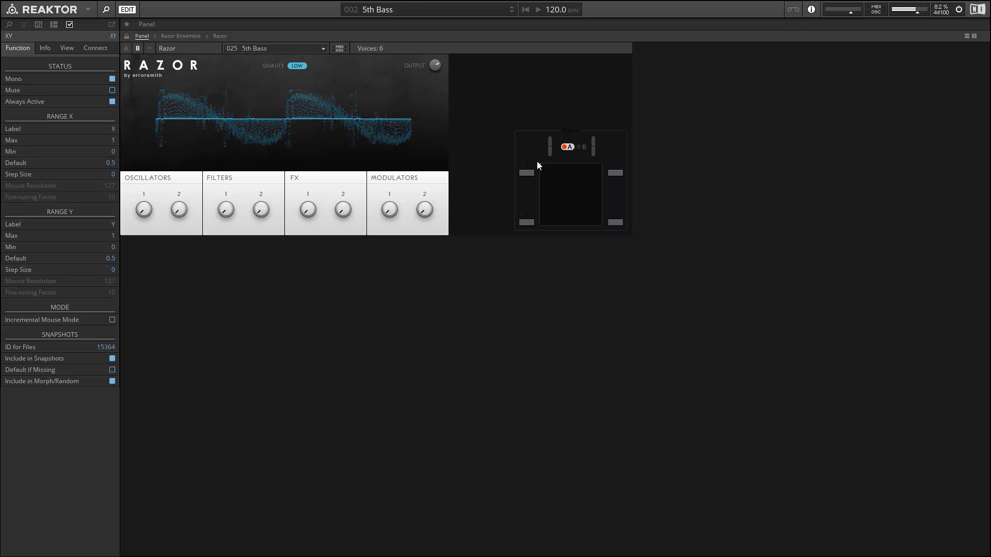
pyautogui.moveTo(543, 165); pyautogui.dragTo(549, 114)
pyautogui.click(550, 135)
pyautogui.moveTo(561, 173); pyautogui.dragTo(568, 166)
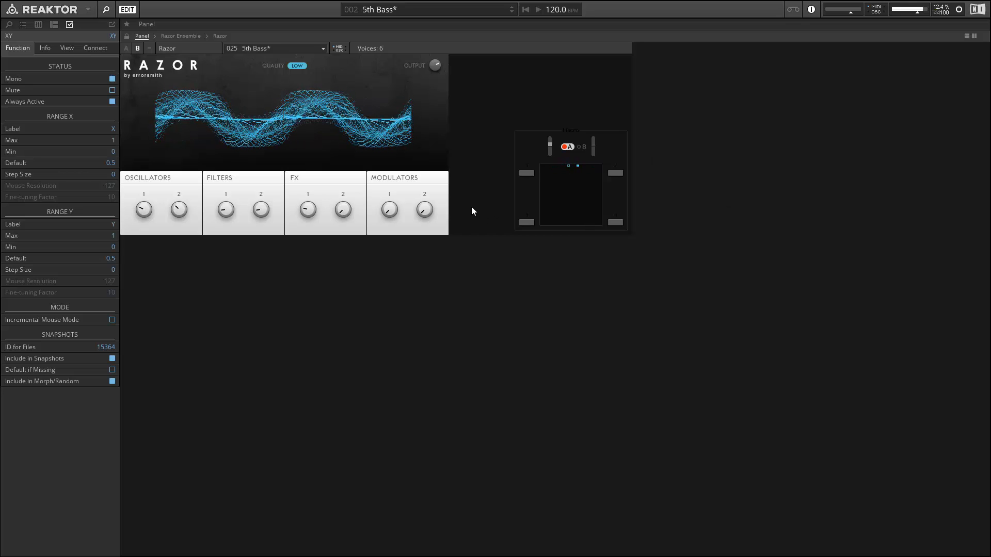
pyautogui.click(550, 147)
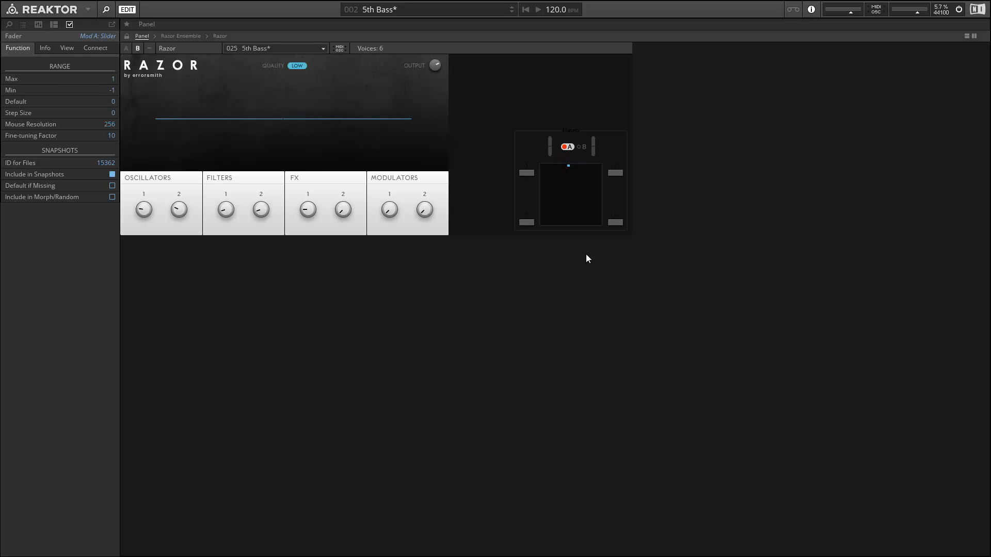